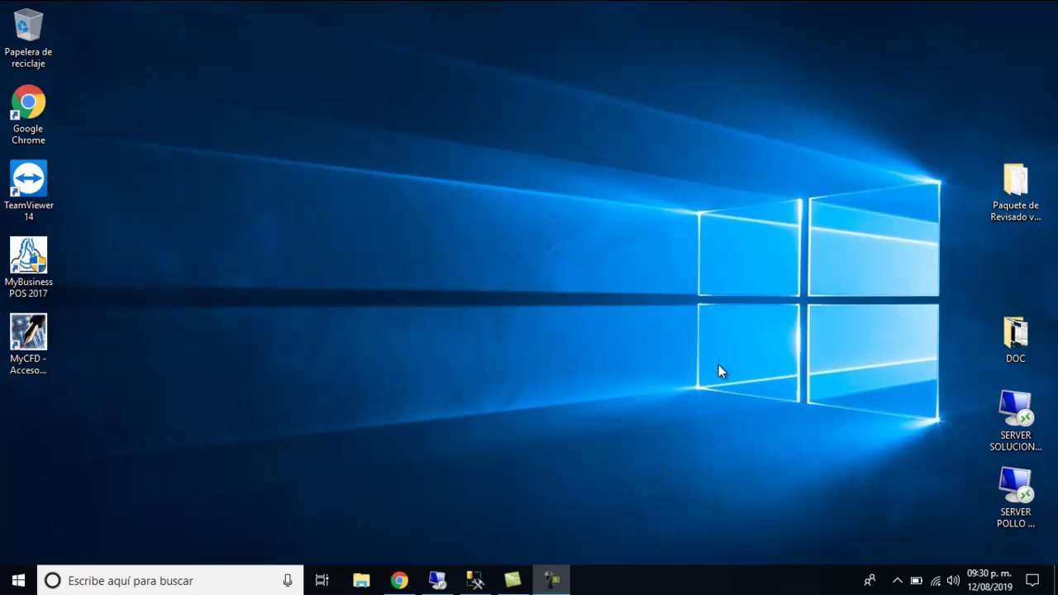
# Step: Launch MyBusiness POS 2017 and open the SOFTWARE CARNICERIA company
pyautogui.doubleClick(41, 262)
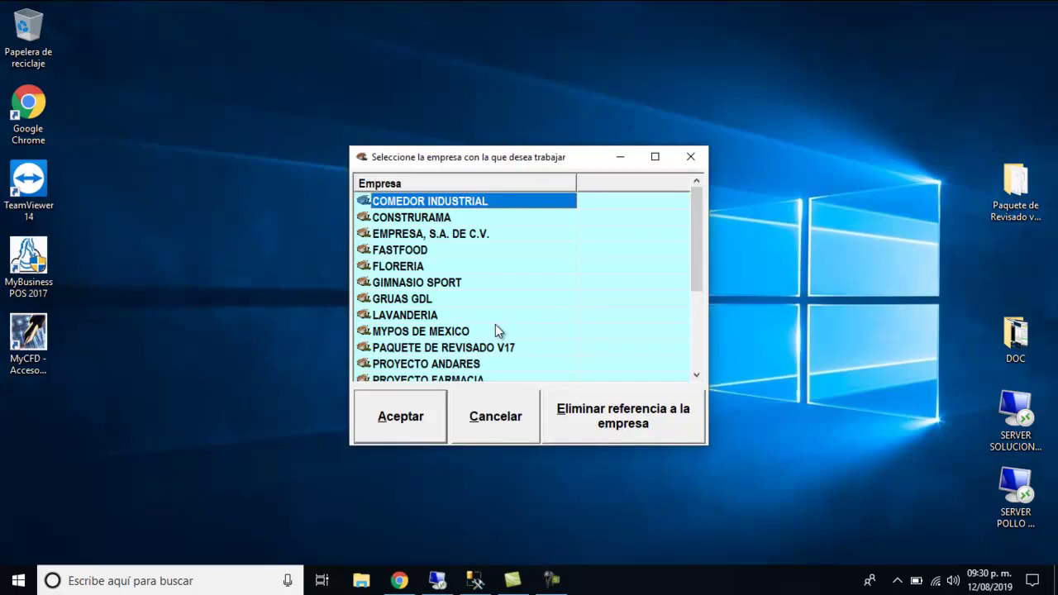
pyautogui.click(434, 333)
pyautogui.scroll(-1, 438, 333)
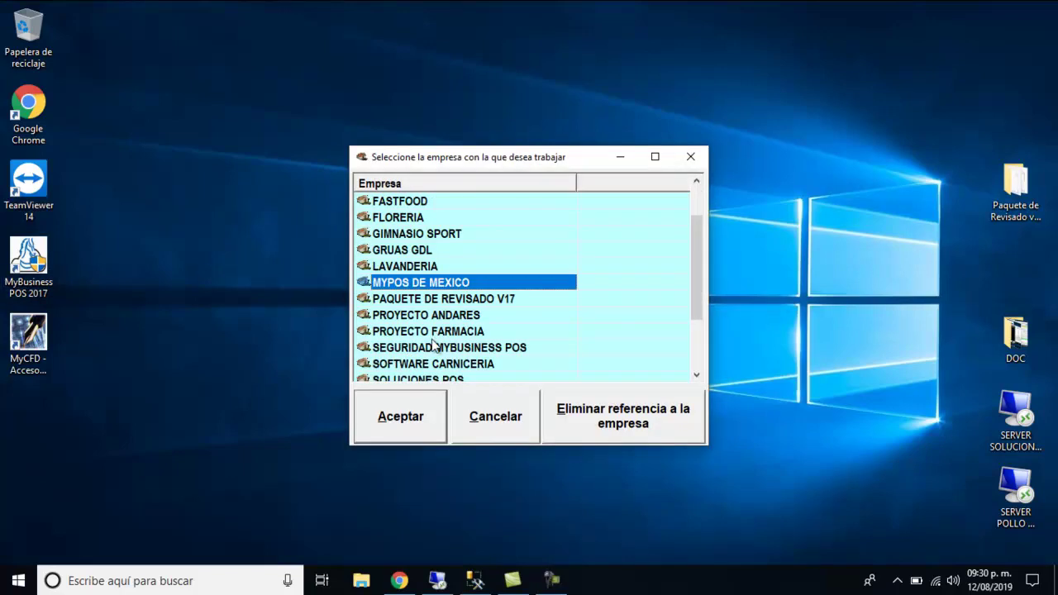
pyautogui.click(459, 365)
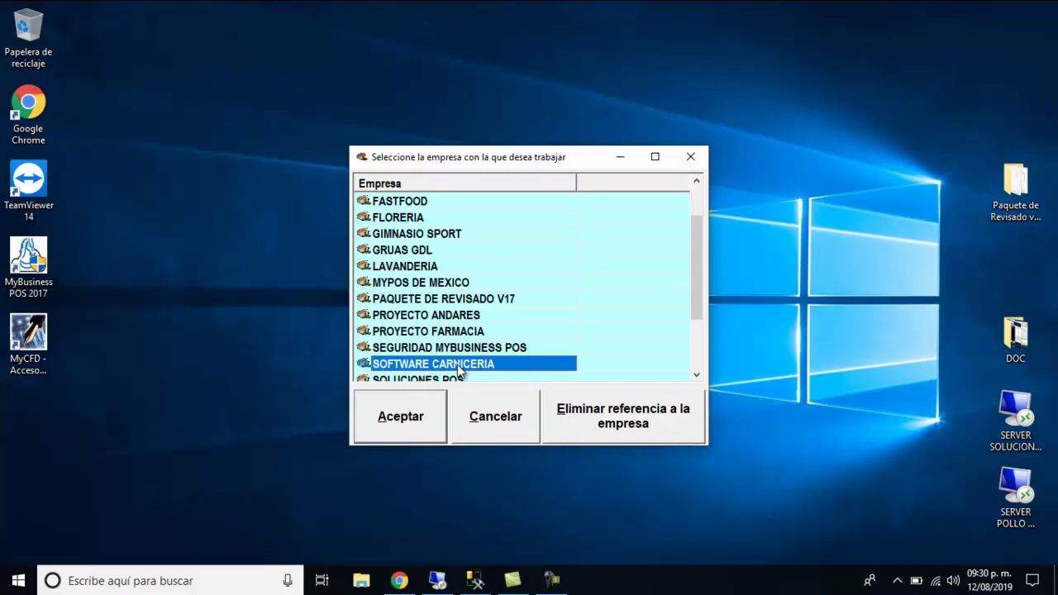
pyautogui.click(431, 415)
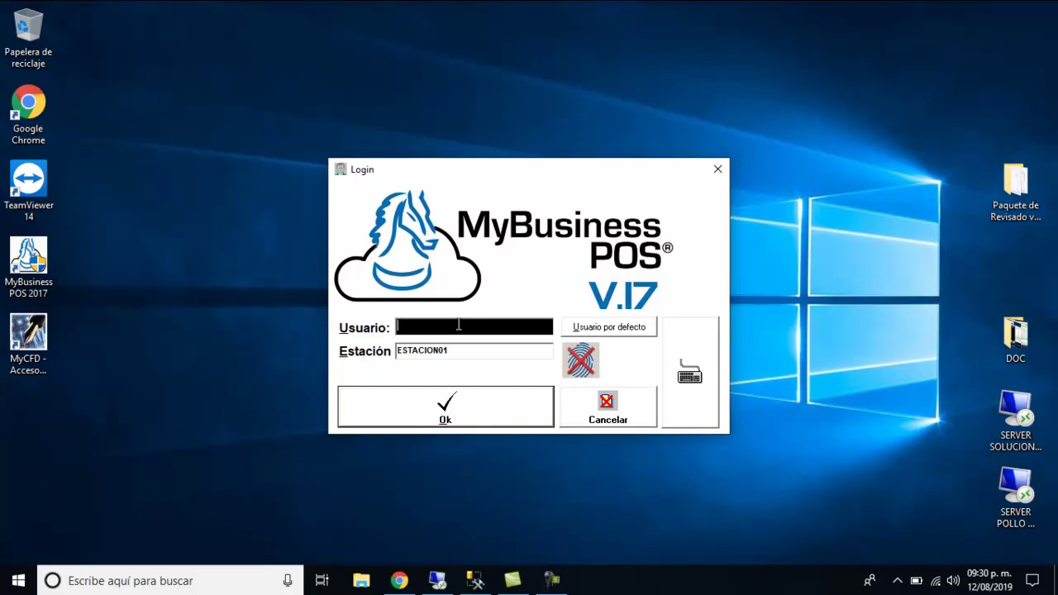
# Step: Sign in as the default user at station ESTACION01
pyautogui.click(625, 322)
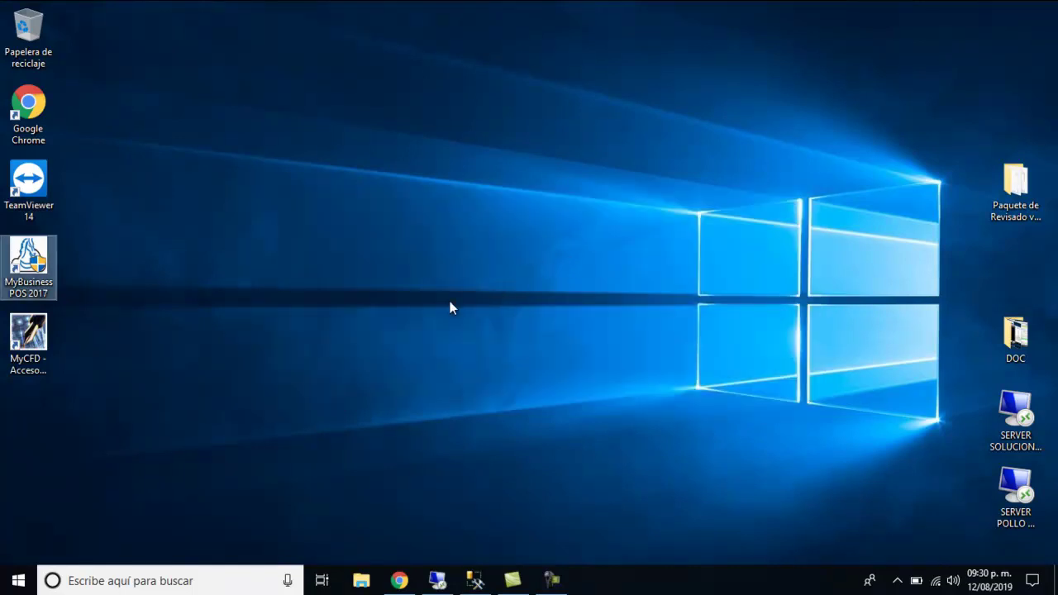
# Step: Collapse and re-expand Ventas, then expand the Software Carniceria modules and scroll through them
pyautogui.click(259, 262)
pyautogui.click(259, 263)
pyautogui.scroll(-2, 273, 290)
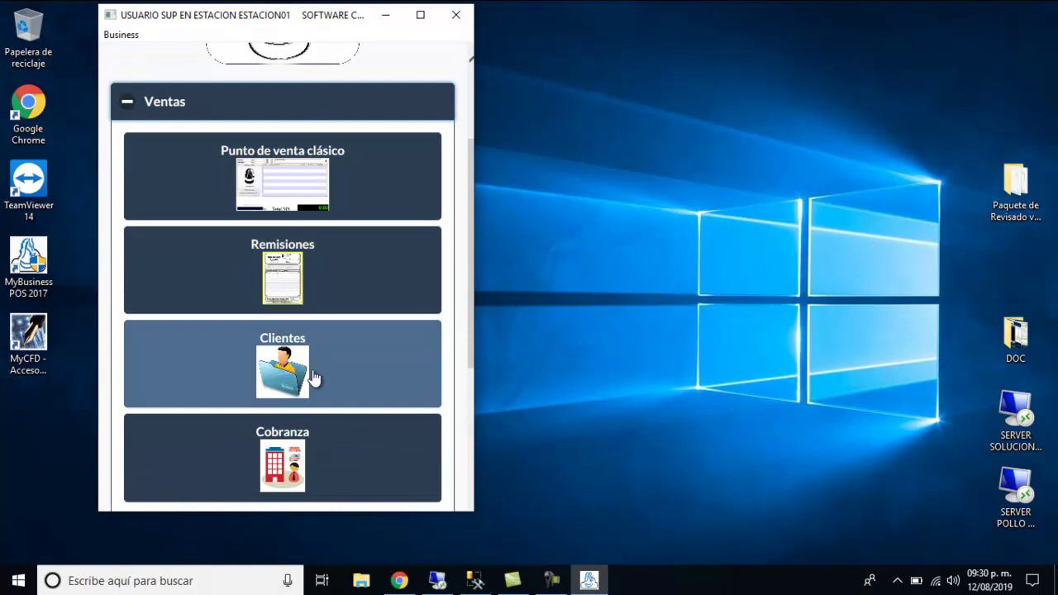
pyautogui.scroll(-3, 316, 359)
pyautogui.click(296, 336)
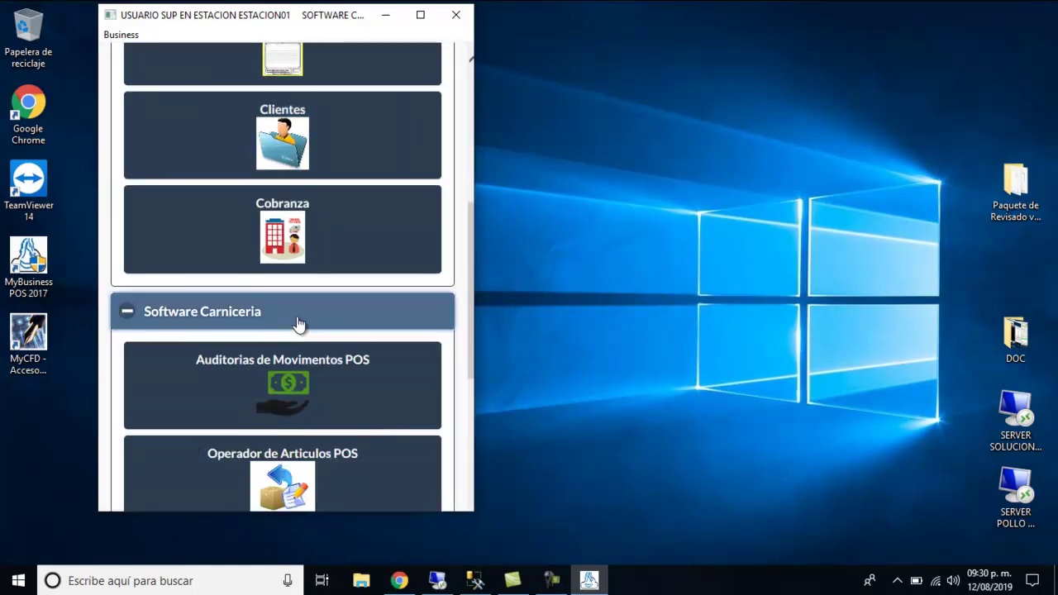
pyautogui.scroll(-3, 306, 327)
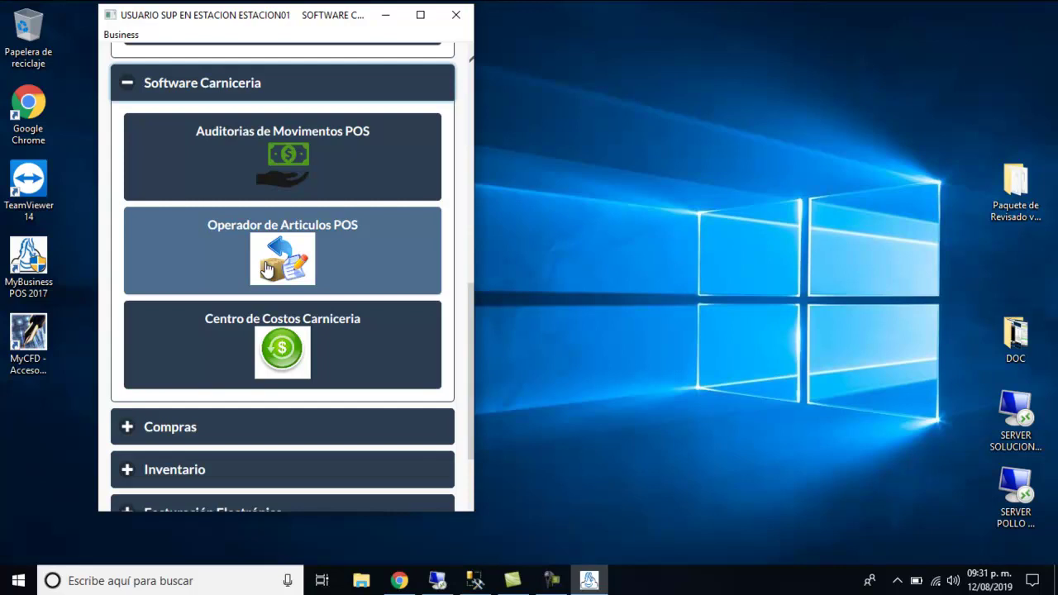
pyautogui.scroll(-1, 266, 270)
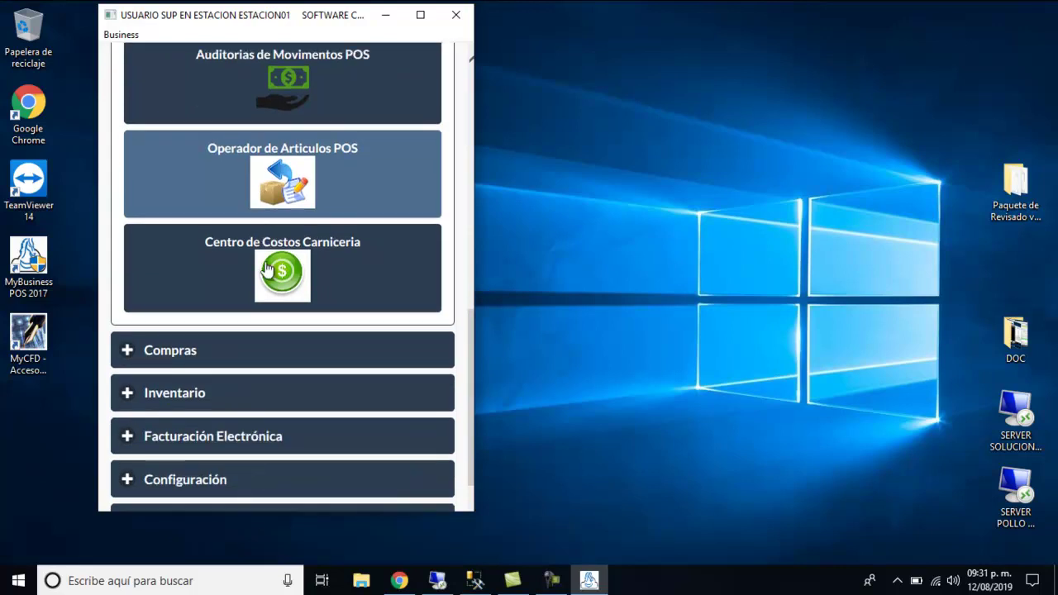
pyautogui.scroll(-1, 266, 270)
# Step: Expand the Compras and Inventario modules and scroll through them
pyautogui.click(267, 271)
pyautogui.scroll(-1, 267, 277)
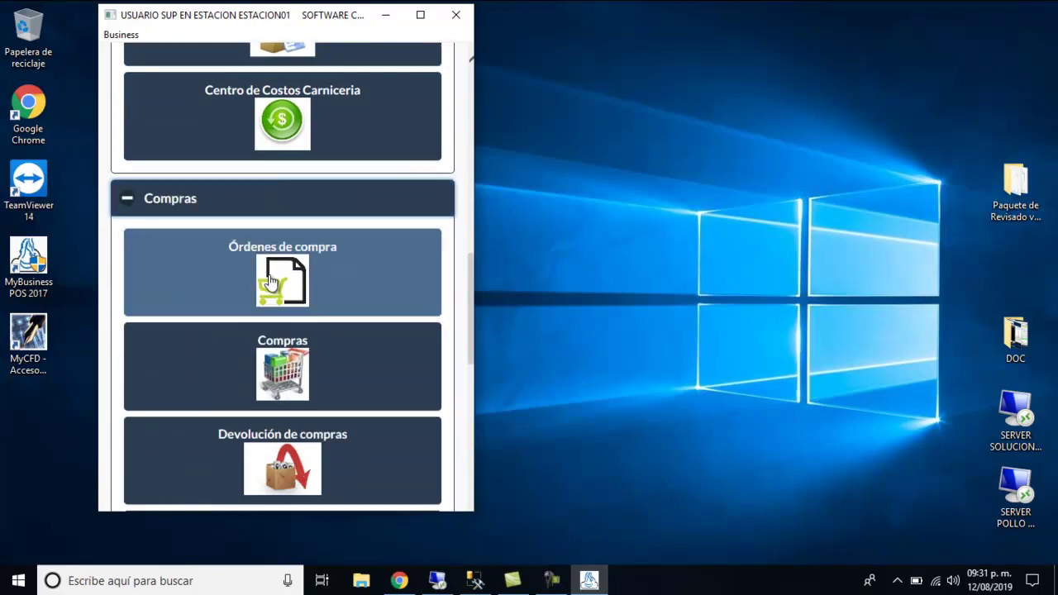
pyautogui.scroll(-4, 270, 282)
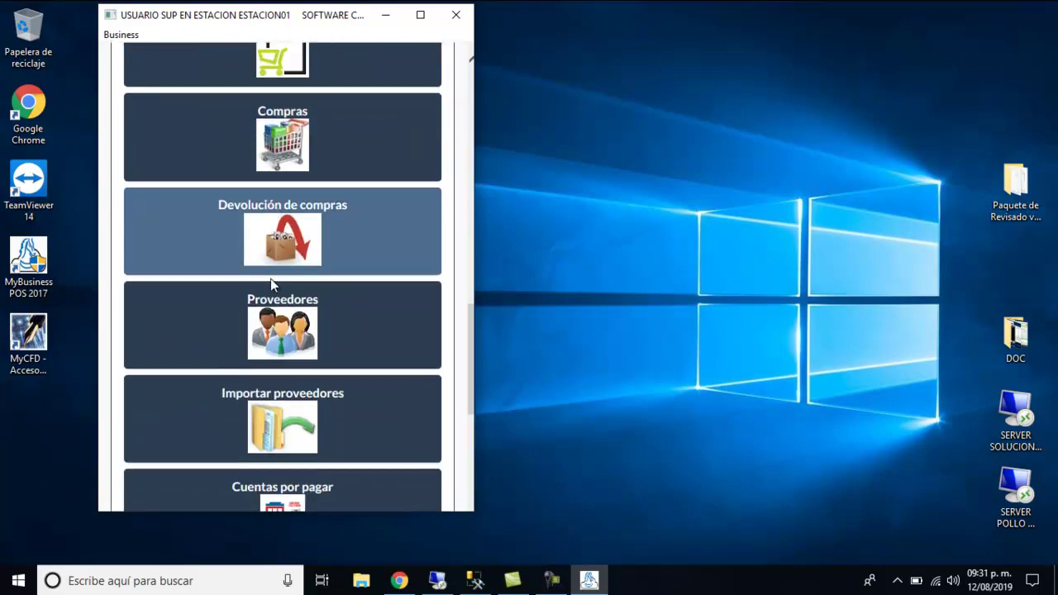
pyautogui.scroll(-6, 271, 286)
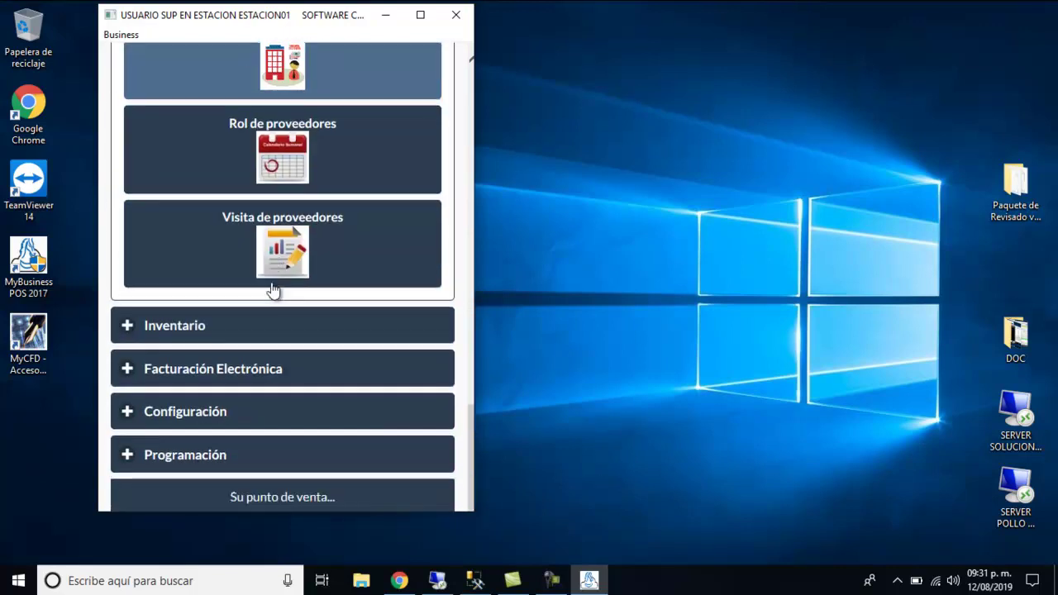
pyautogui.click(273, 288)
pyautogui.scroll(-6, 273, 289)
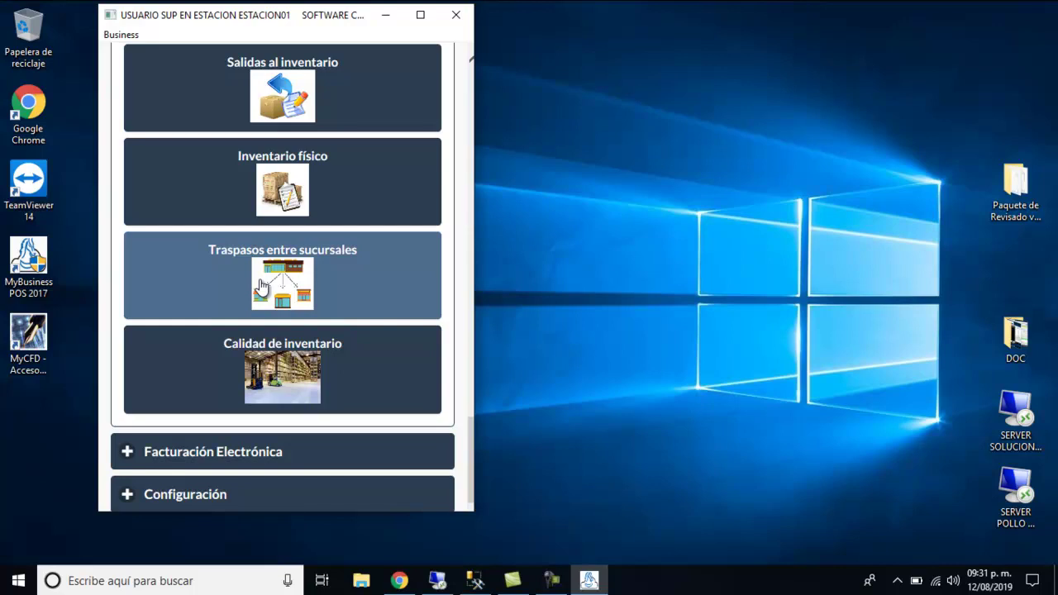
pyautogui.scroll(-1, 285, 326)
# Step: Expand Facturación Electrónica, collapse it and Inventario, then bring up the Kretz scale page in Chrome
pyautogui.click(309, 373)
pyautogui.scroll(-3, 318, 339)
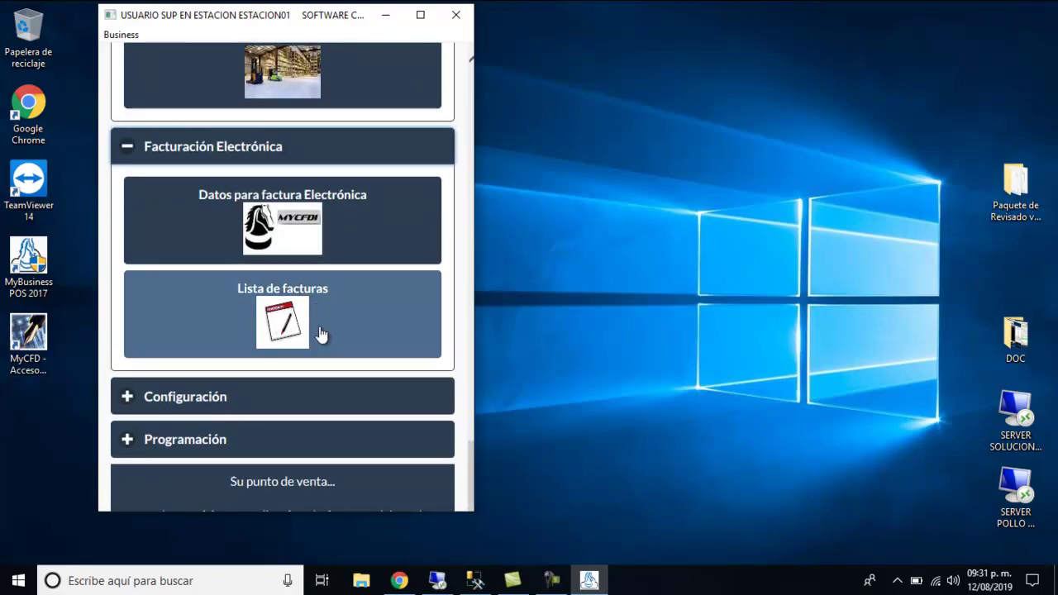
pyautogui.scroll(3, 321, 334)
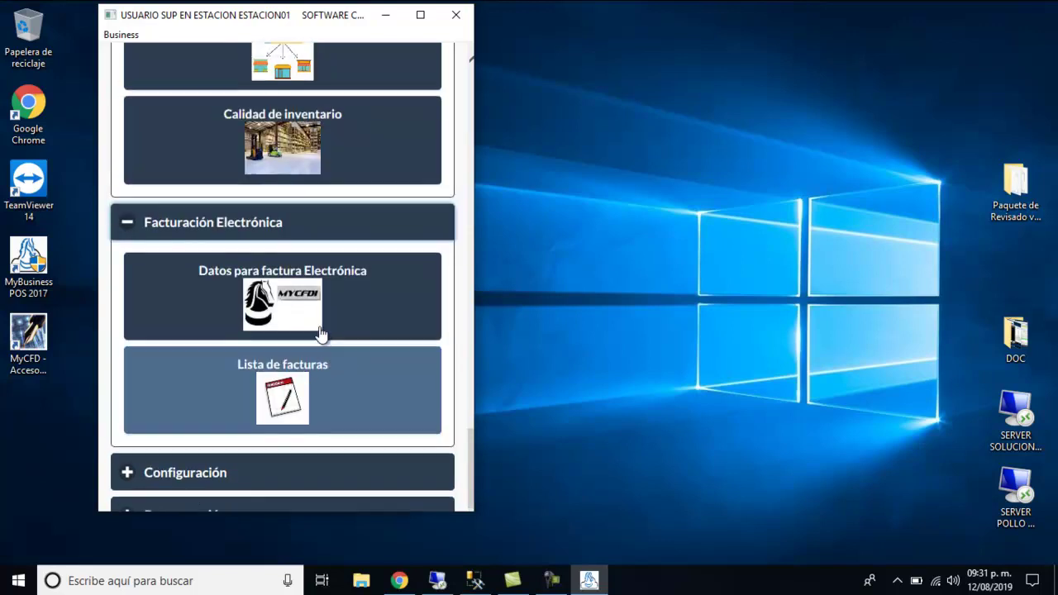
pyautogui.scroll(5, 321, 334)
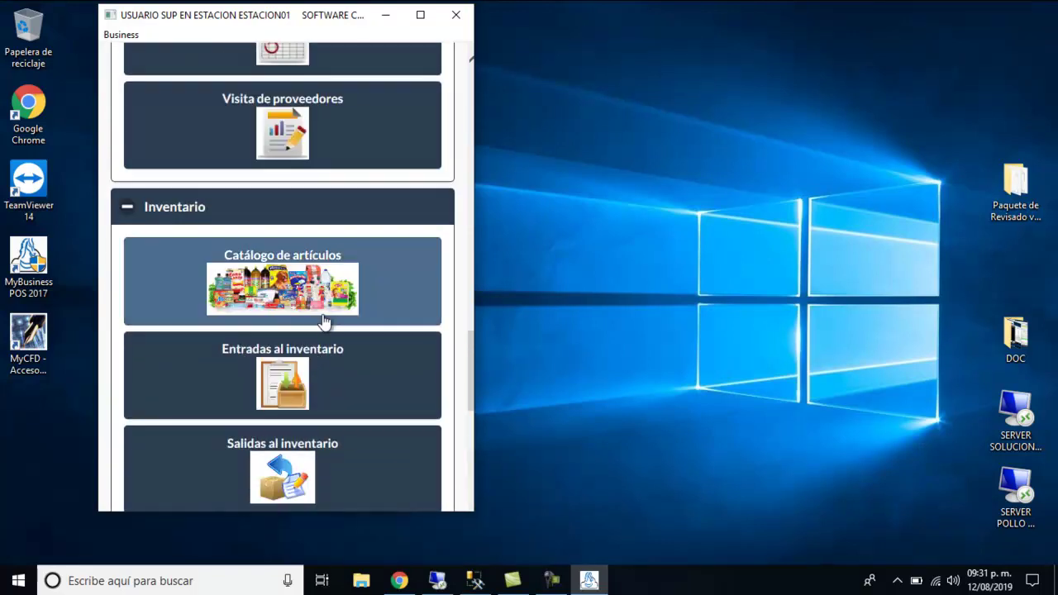
pyautogui.click(298, 217)
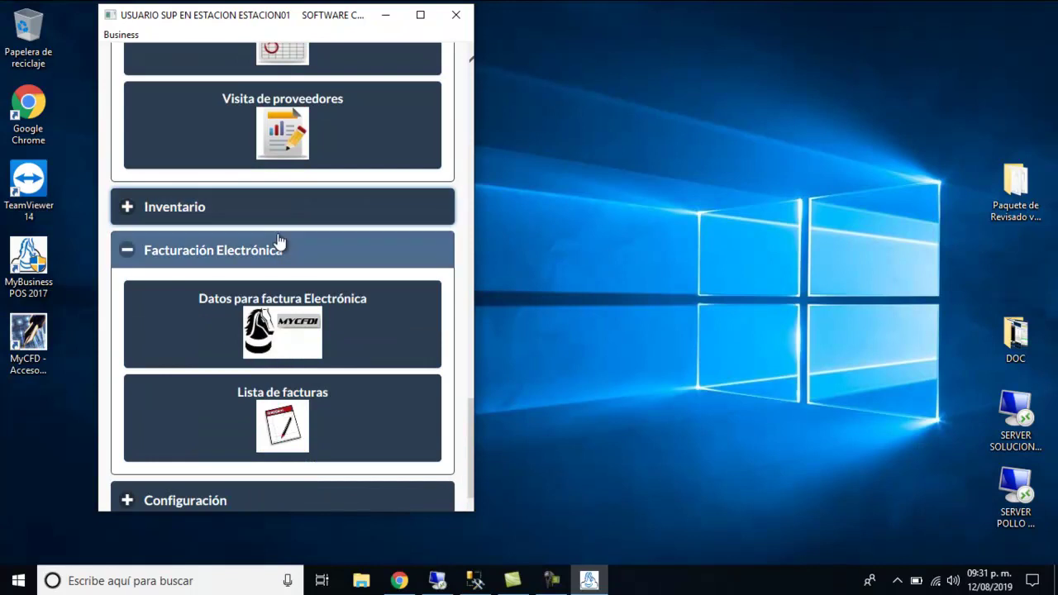
pyautogui.click(283, 238)
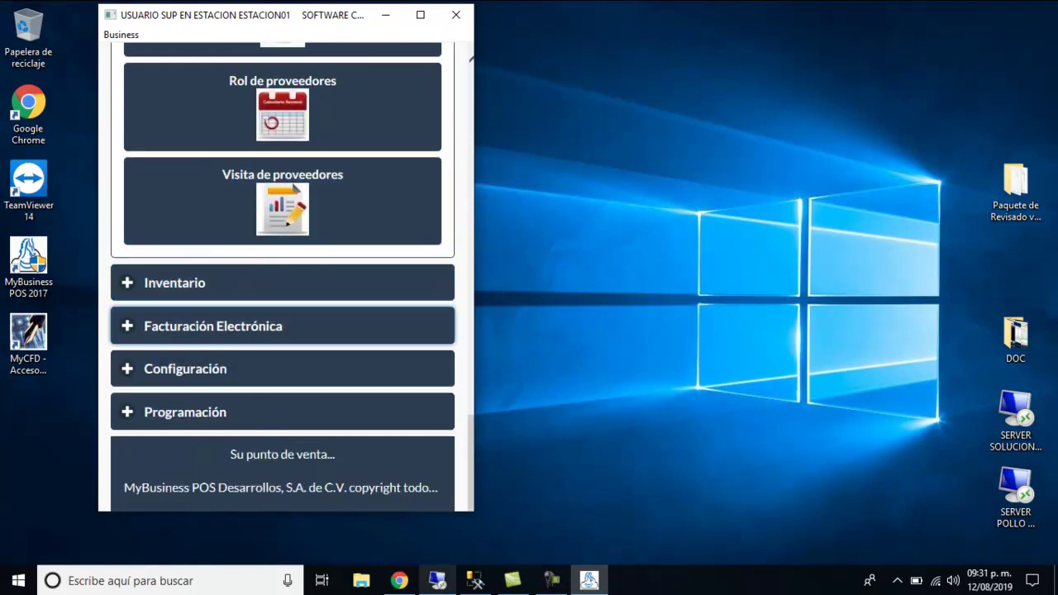
pyautogui.click(399, 581)
pyautogui.scroll(-2, 267, 267)
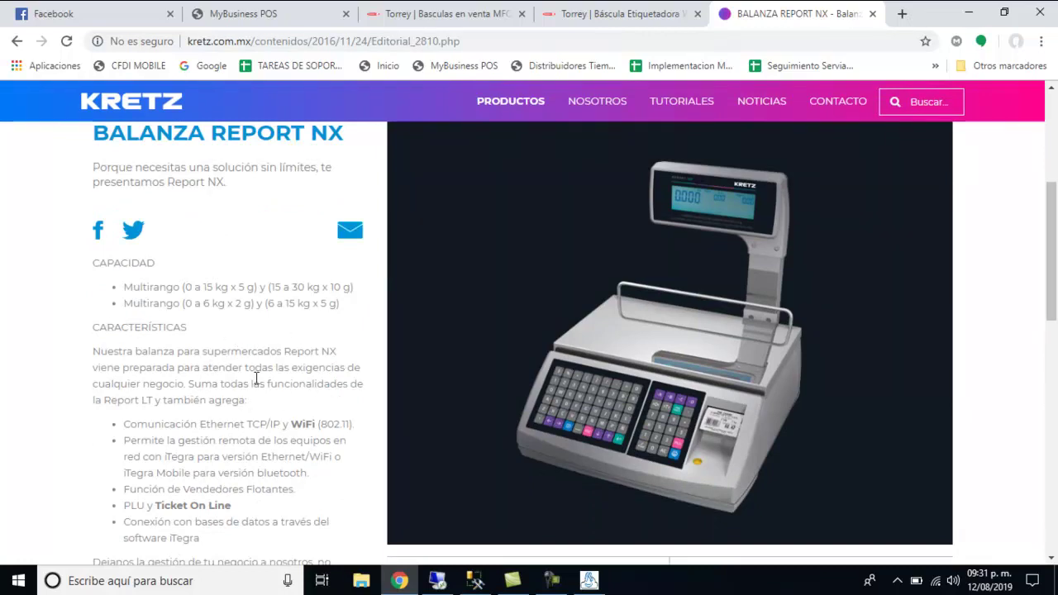
# Step: Browse the Torrey Etiquetadora, Torrey MFQ and Kretz Balanza Report NX pages, then minimize Chrome
pyautogui.click(653, 13)
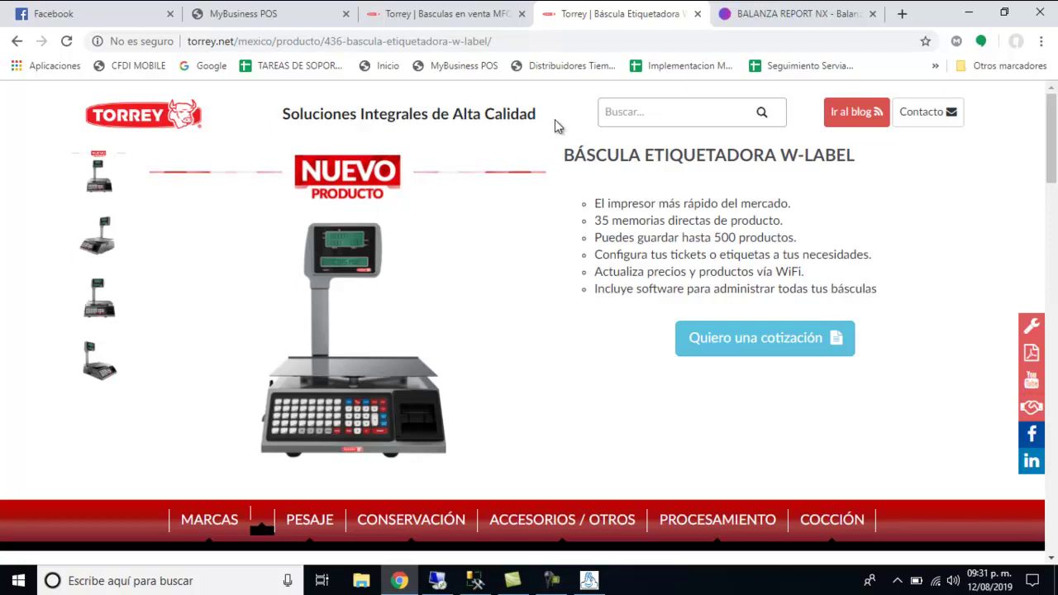
pyautogui.click(460, 14)
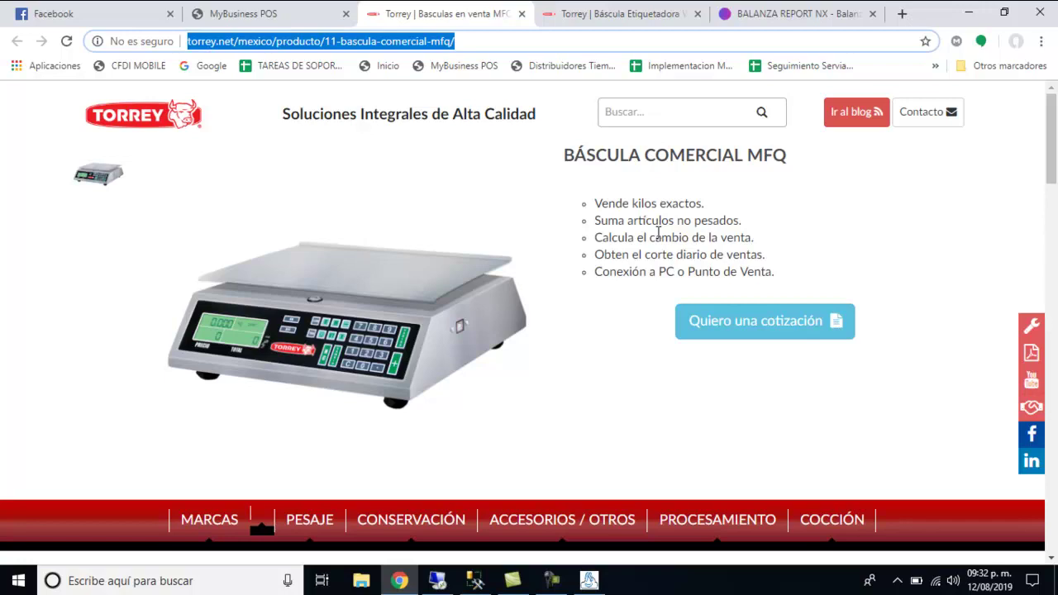
pyautogui.click(657, 14)
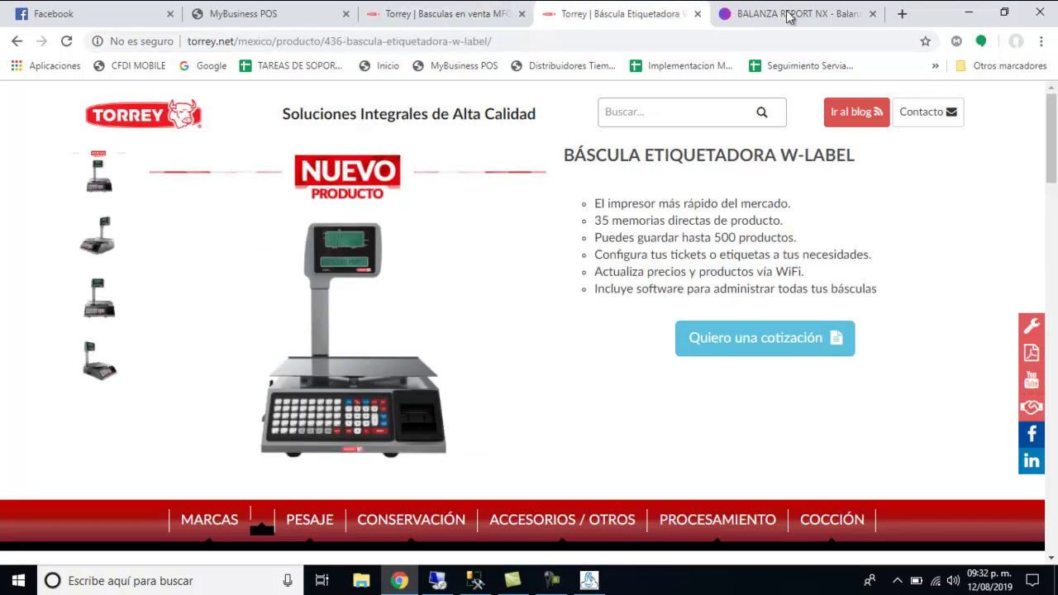
pyautogui.click(791, 15)
pyautogui.click(969, 13)
pyautogui.scroll(5, 276, 269)
# Step: Open the classic point-of-sale screen and add BISTE DE RES to the ticket
pyautogui.scroll(15, 276, 275)
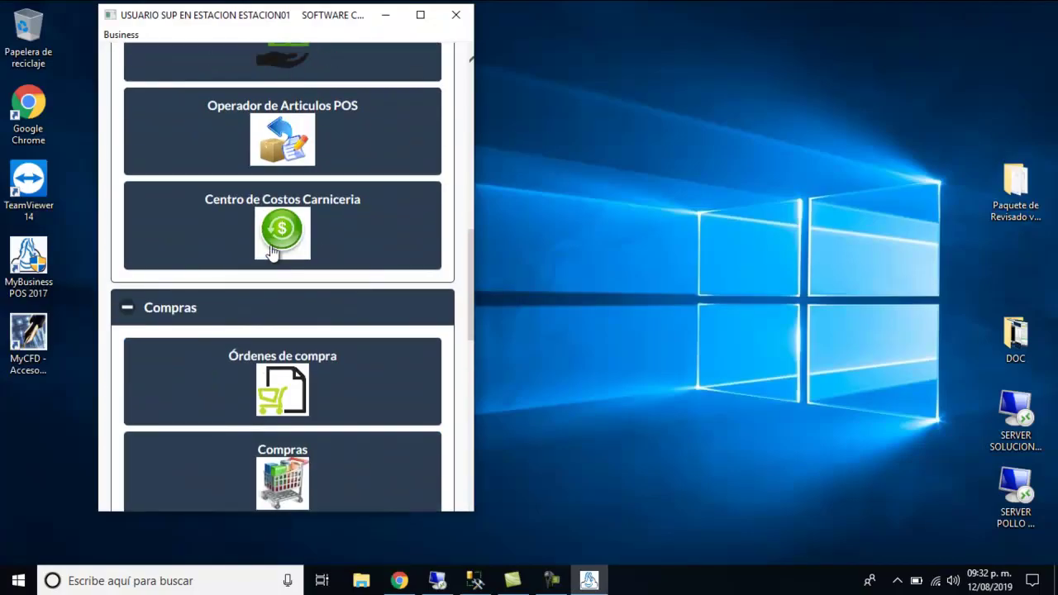
pyautogui.scroll(3, 271, 239)
pyautogui.click(287, 266)
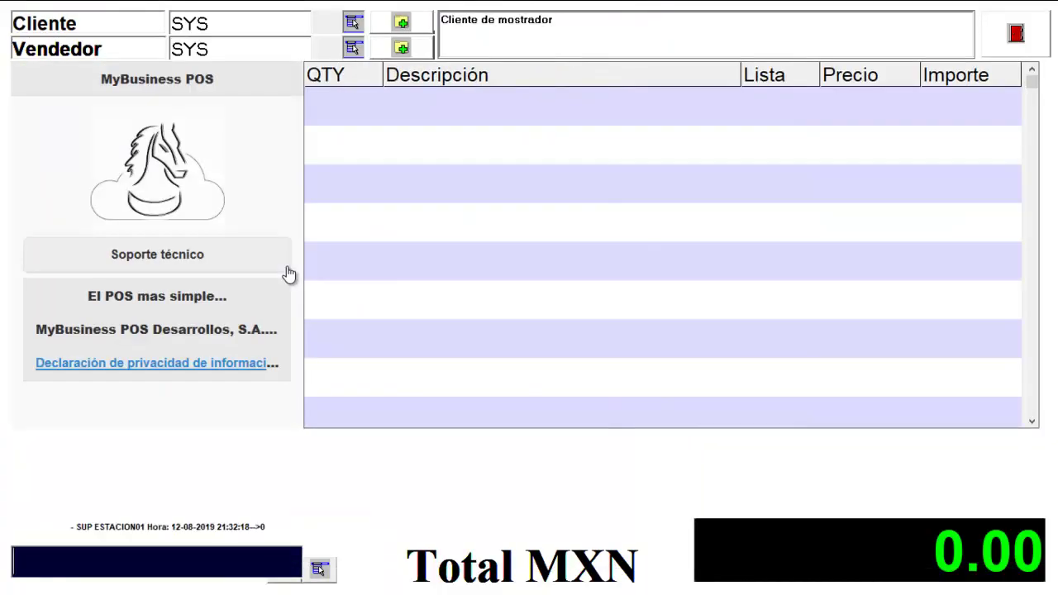
pyautogui.press('Return')
pyautogui.press('Down')
pyautogui.press('Down')
pyautogui.press('Up')
pyautogui.press('Up')
pyautogui.press('Return')
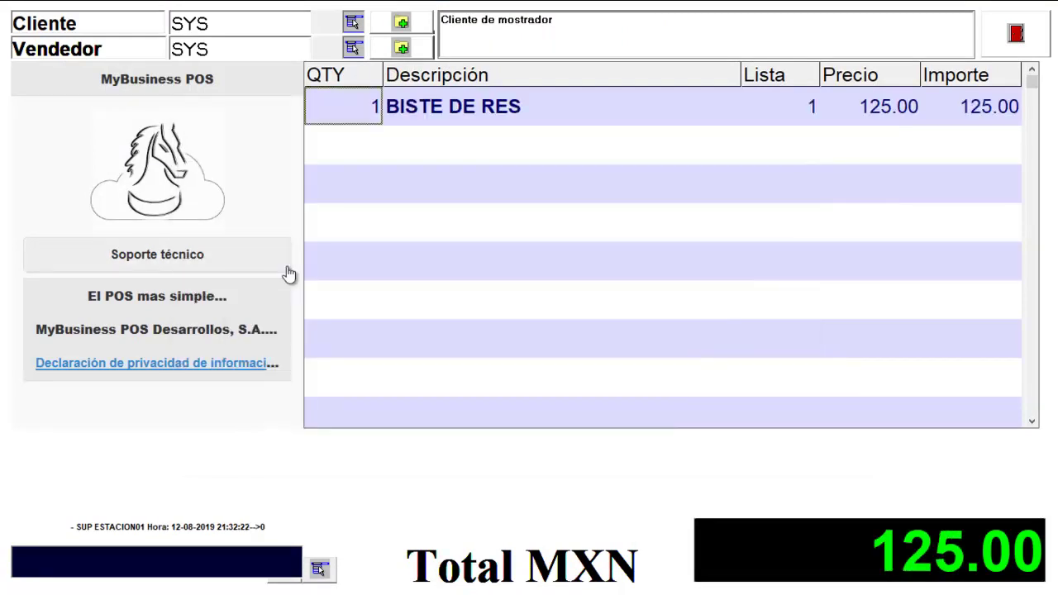
# Step: Correct the BISTE DE RES quantity to 2 and charge 250.00 MXN in cash
pyautogui.write('53')
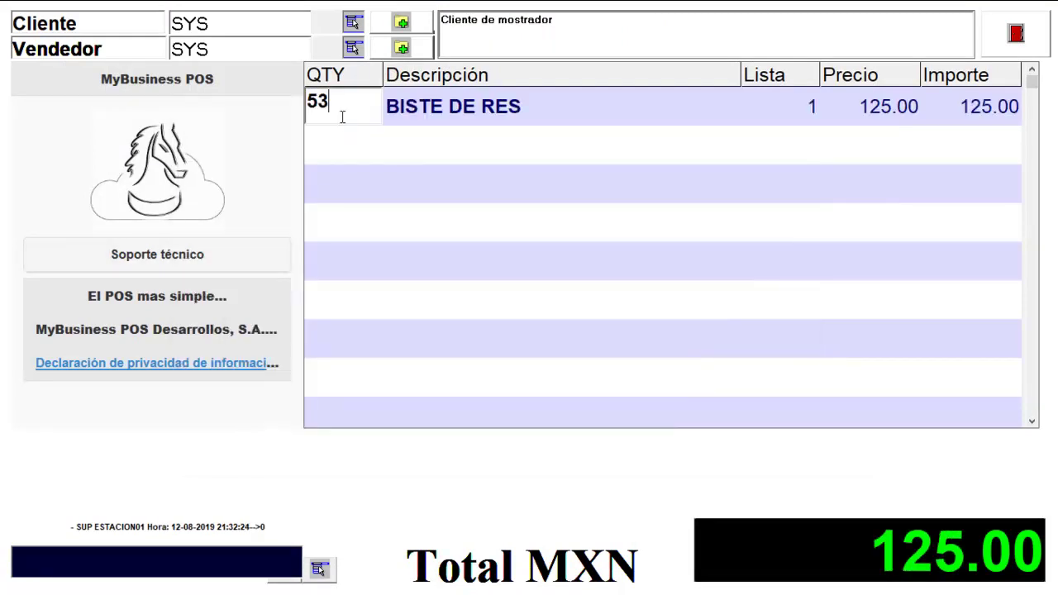
pyautogui.press('Return')
pyautogui.click(345, 122)
pyautogui.write('2')
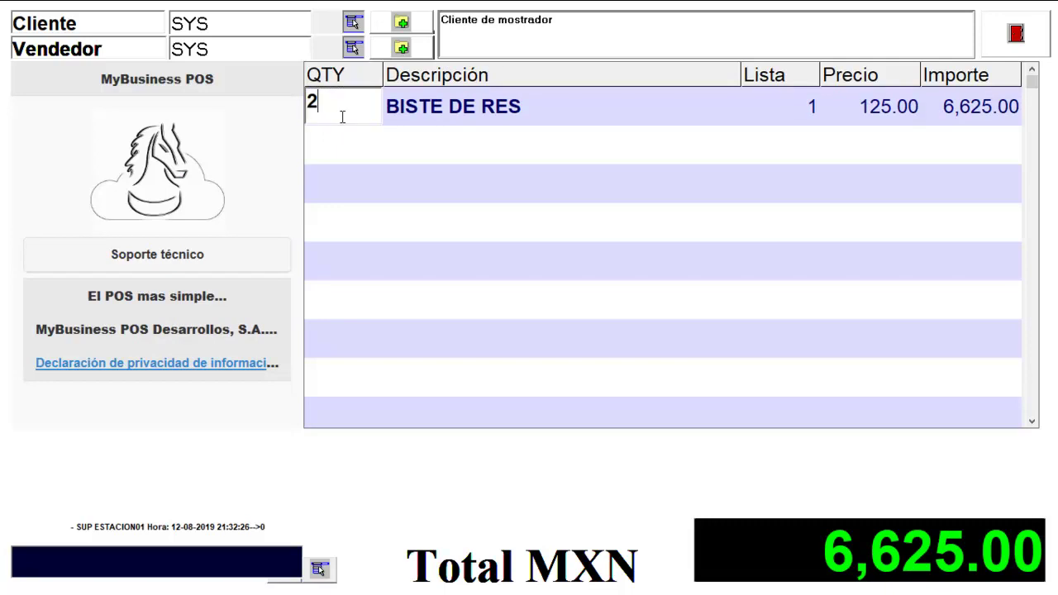
pyautogui.press('Return')
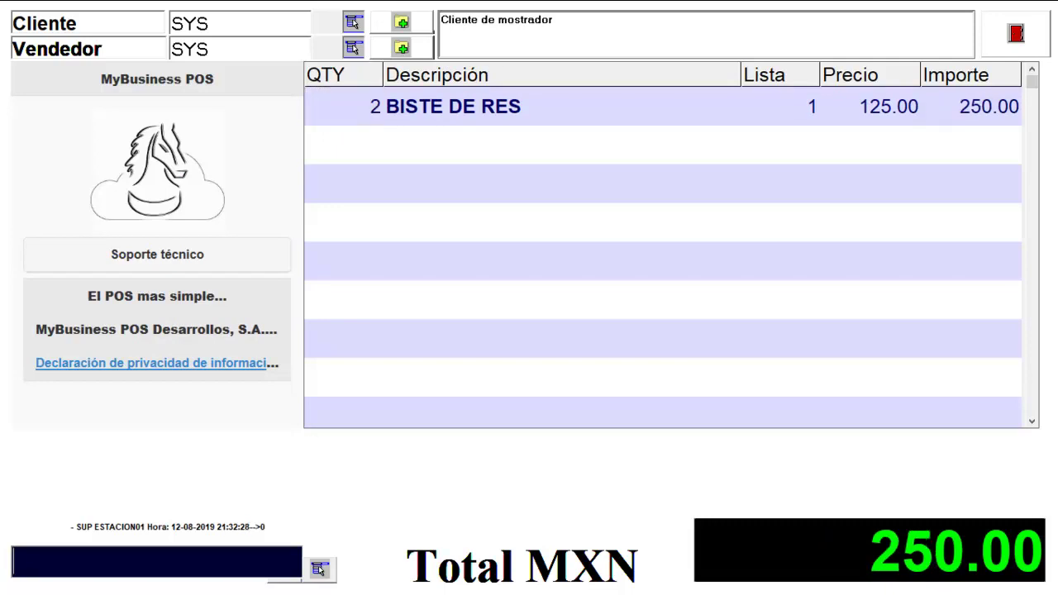
pyautogui.press('F12')
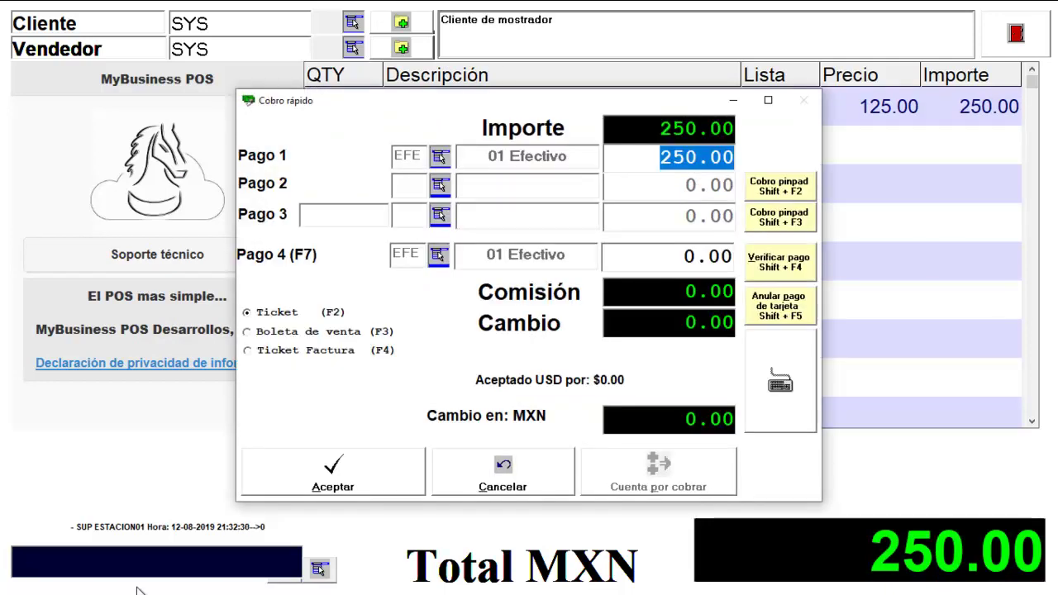
pyautogui.press('Return')
pyautogui.press('Return')
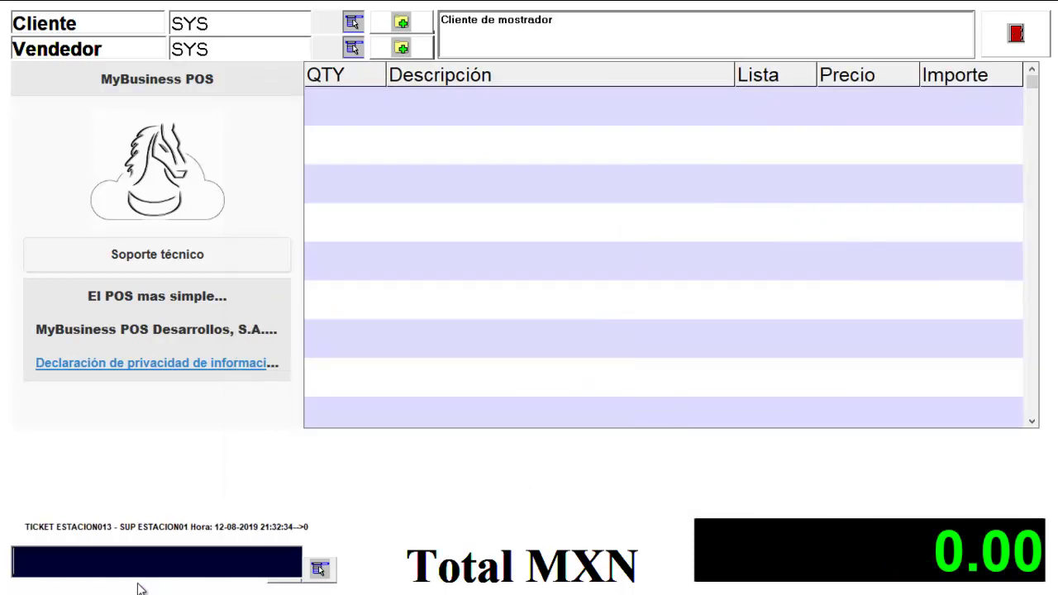
# Step: Close the POS and search the document audit for Z cuts from 05/05/2019
pyautogui.click(1013, 33)
pyautogui.scroll(-3, 323, 323)
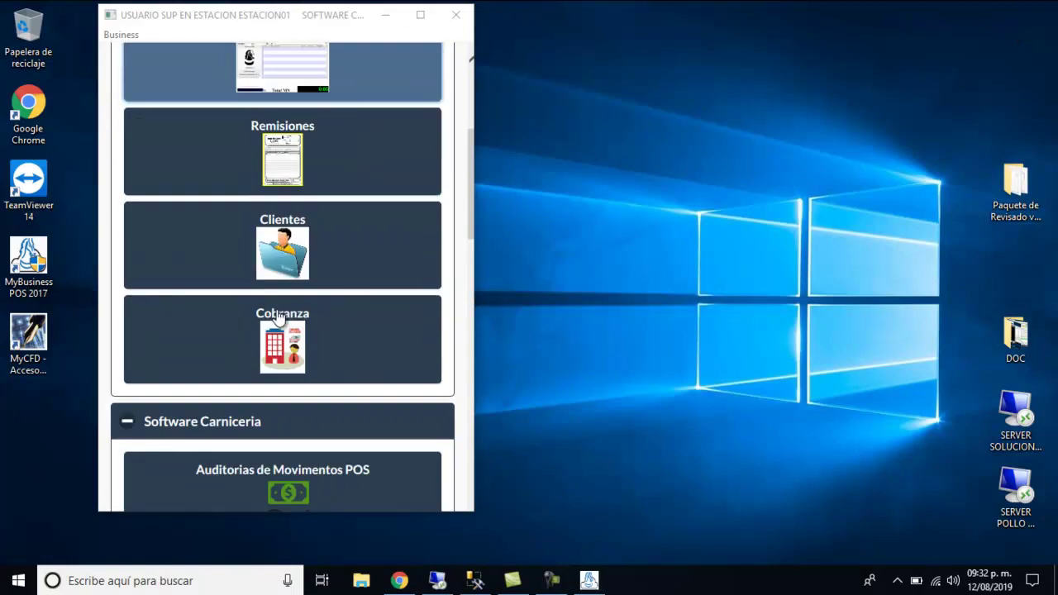
pyautogui.scroll(-1, 279, 322)
pyautogui.click(286, 406)
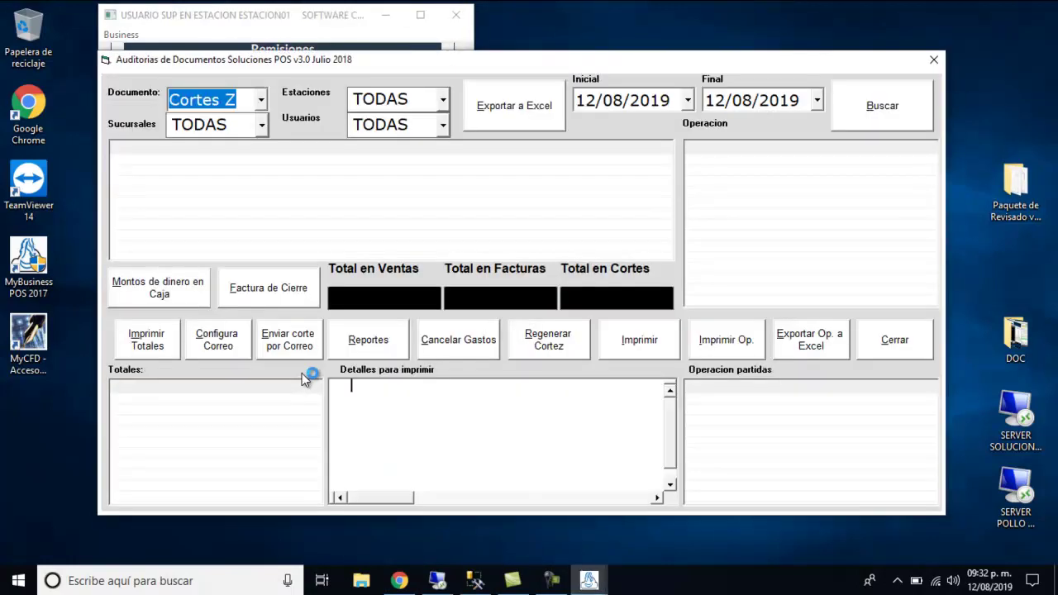
pyautogui.click(687, 100)
pyautogui.click(594, 126)
pyautogui.click(594, 126)
pyautogui.click(594, 126)
pyautogui.click(598, 204)
pyautogui.click(913, 122)
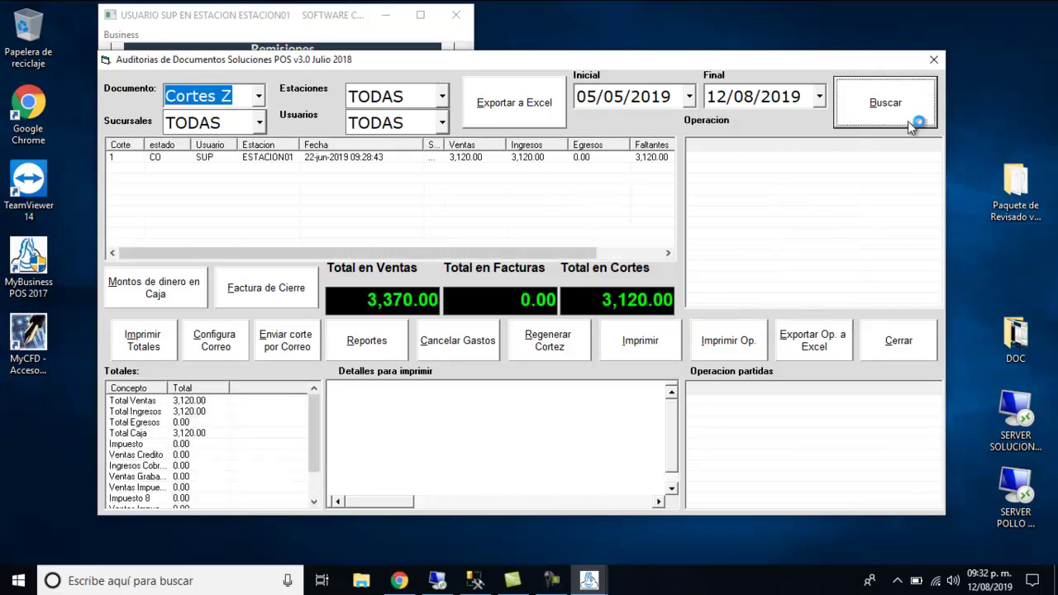
pyautogui.click(306, 158)
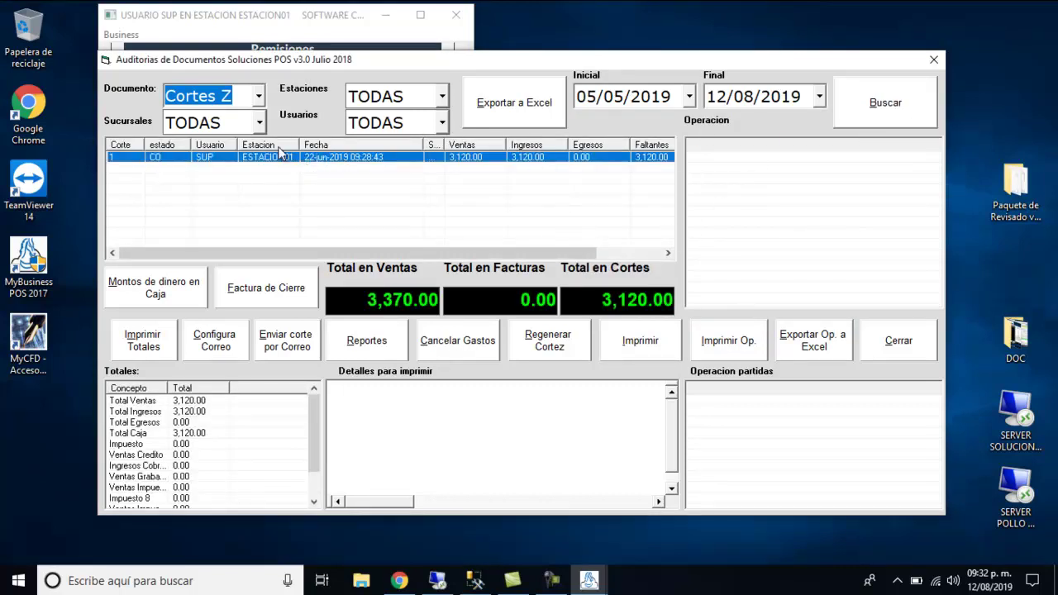
# Step: Switch the audit document type to Compras, search again, and close the audit
pyautogui.click(259, 97)
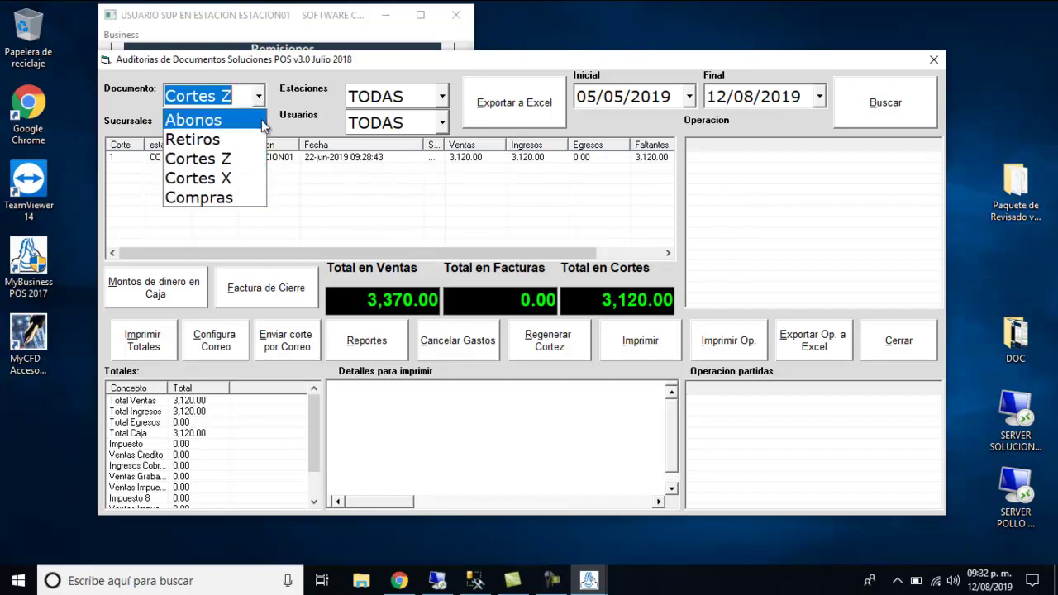
pyautogui.click(234, 201)
pyautogui.click(902, 99)
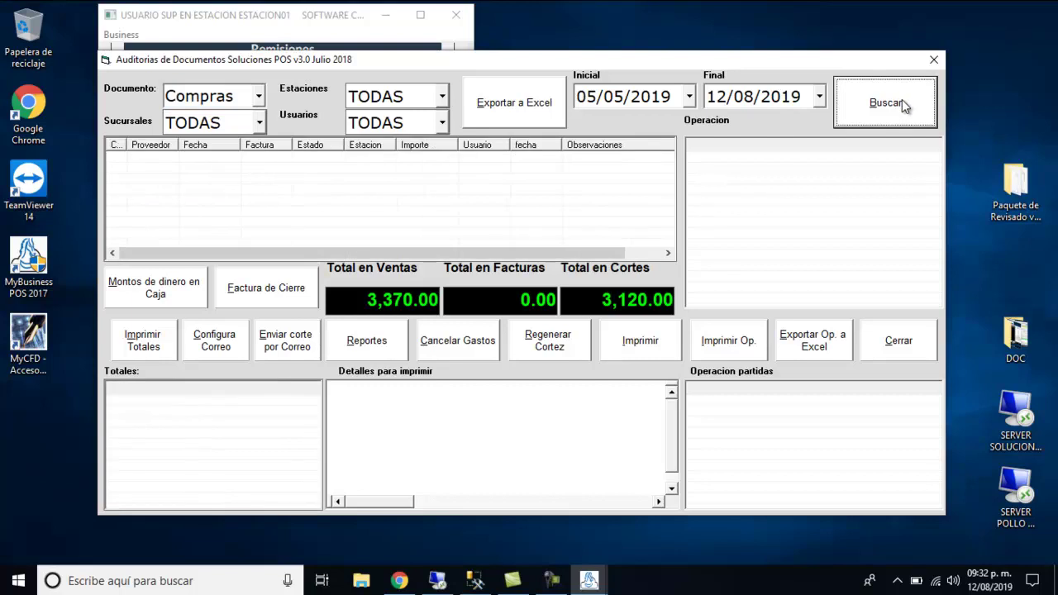
pyautogui.click(926, 61)
pyautogui.scroll(-3, 277, 347)
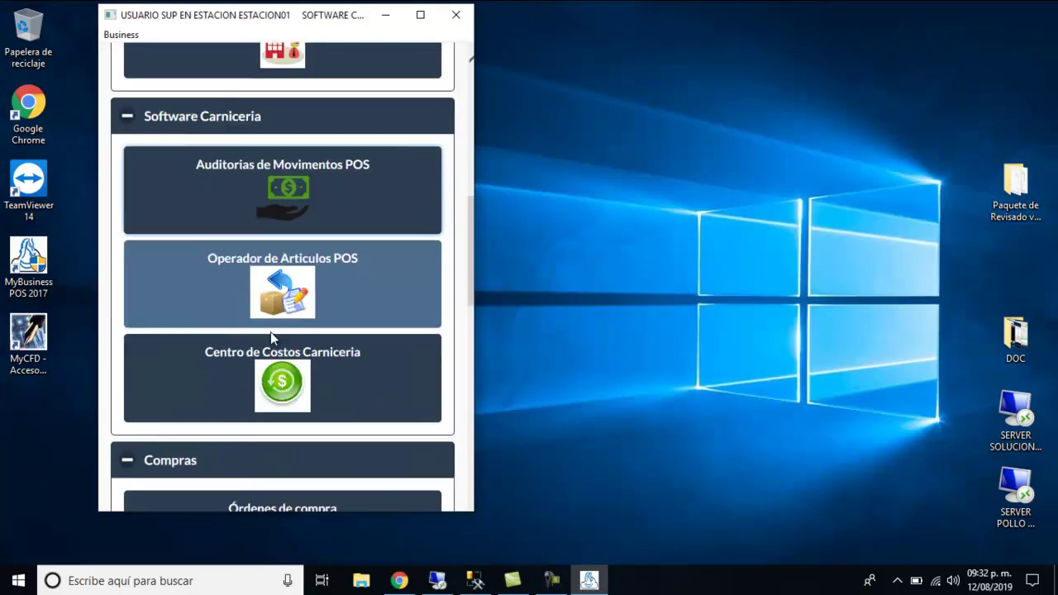
# Step: List all articles in the article operator and open the BISTE DE RES kardex
pyautogui.click(284, 305)
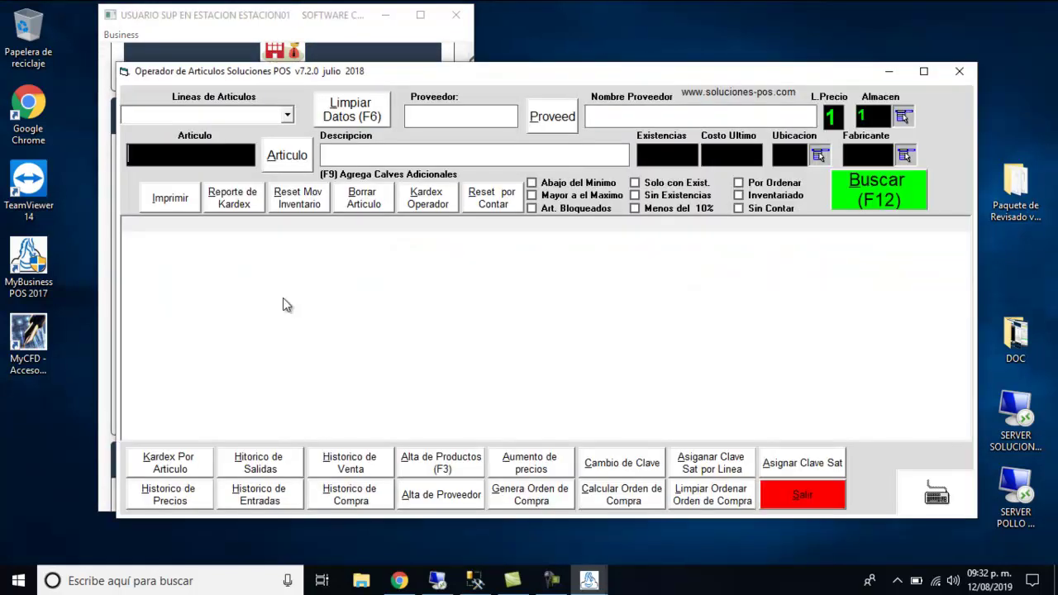
pyautogui.click(899, 187)
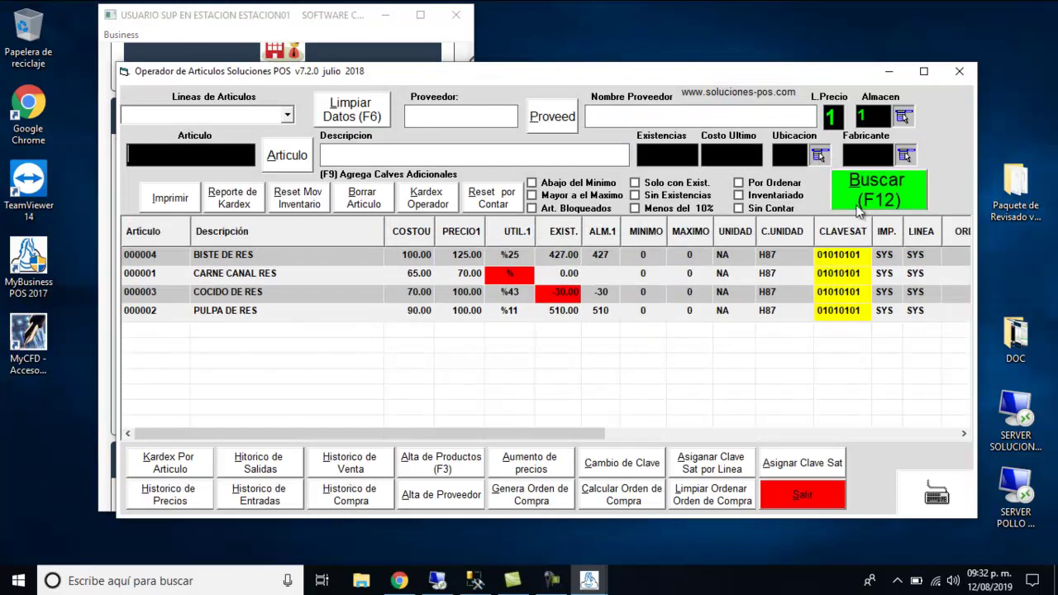
pyautogui.click(200, 259)
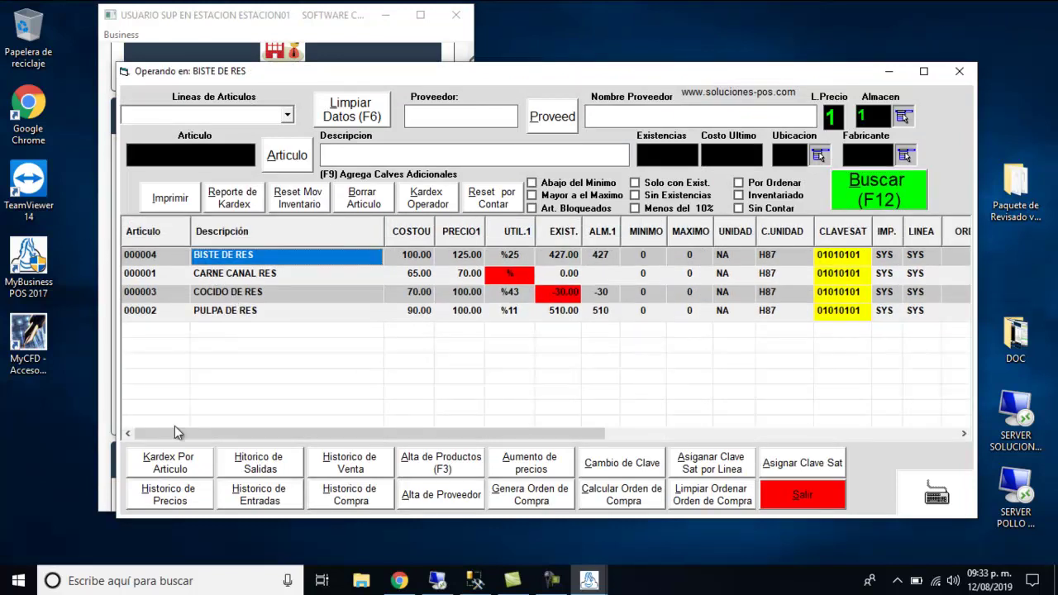
pyautogui.click(170, 467)
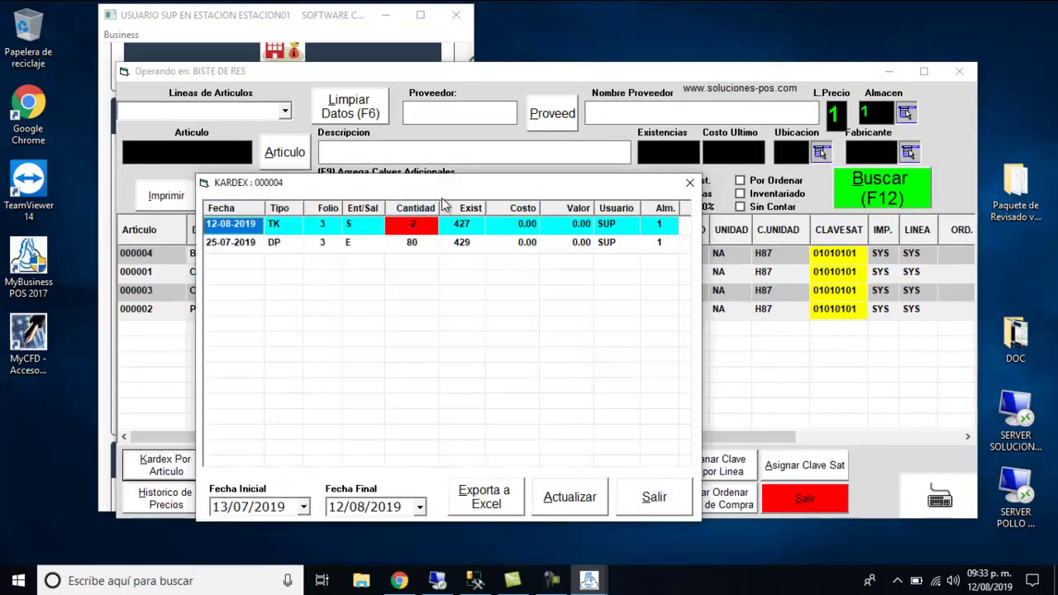
# Step: Reload the kardex from 28/04/2019, review the July and June entries, then close it
pyautogui.click(303, 507)
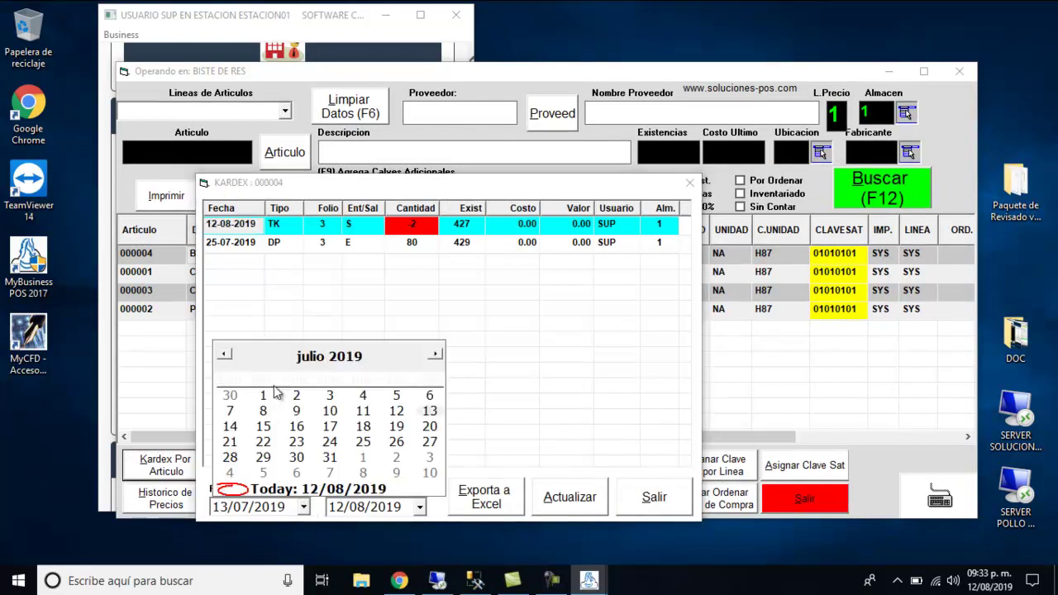
pyautogui.click(225, 358)
pyautogui.click(225, 357)
pyautogui.click(230, 396)
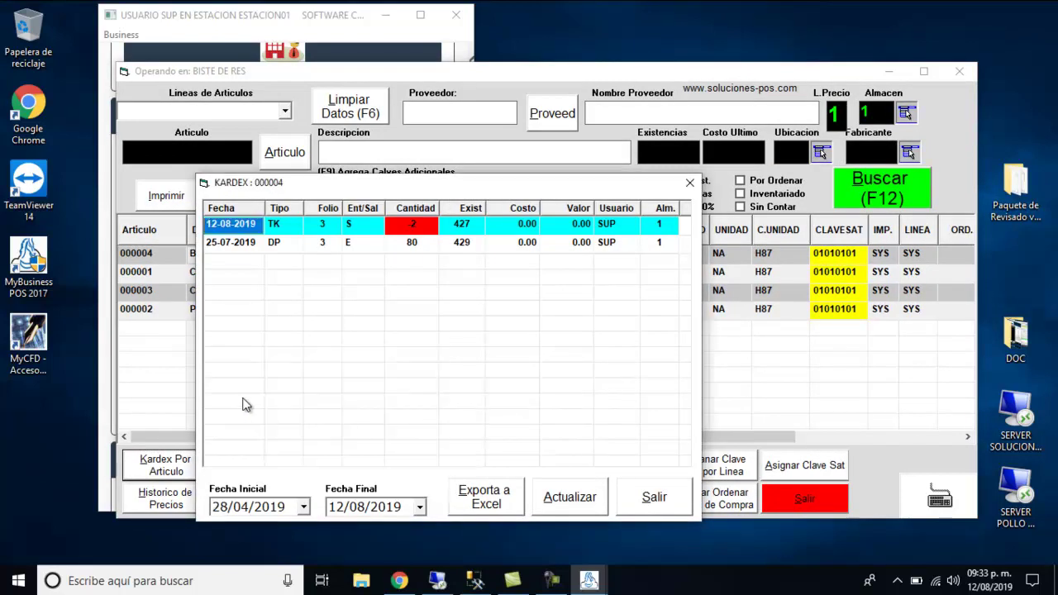
pyautogui.click(567, 497)
pyautogui.click(296, 242)
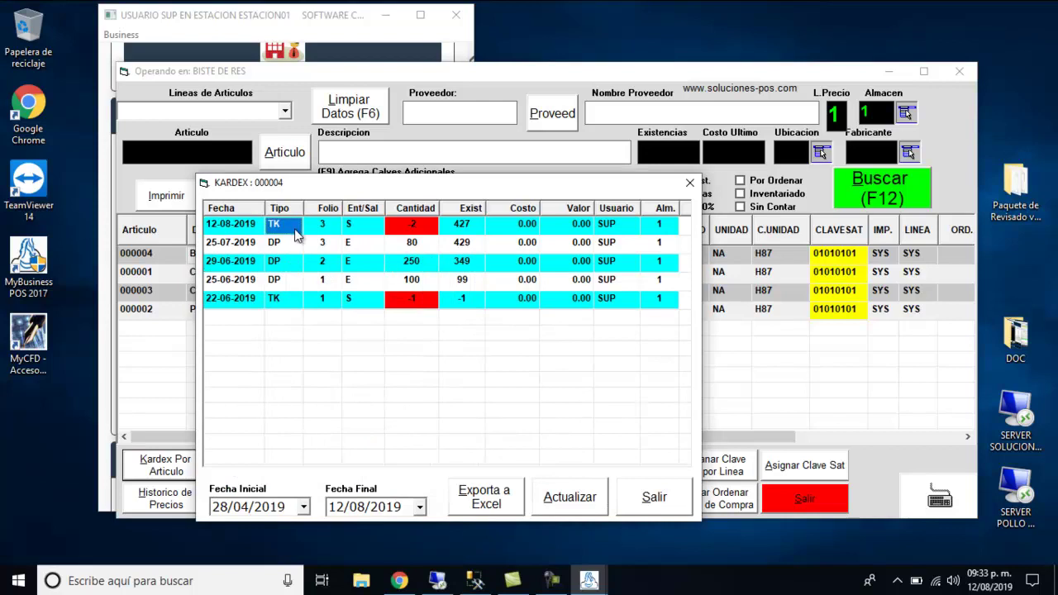
pyautogui.click(285, 263)
pyautogui.click(291, 281)
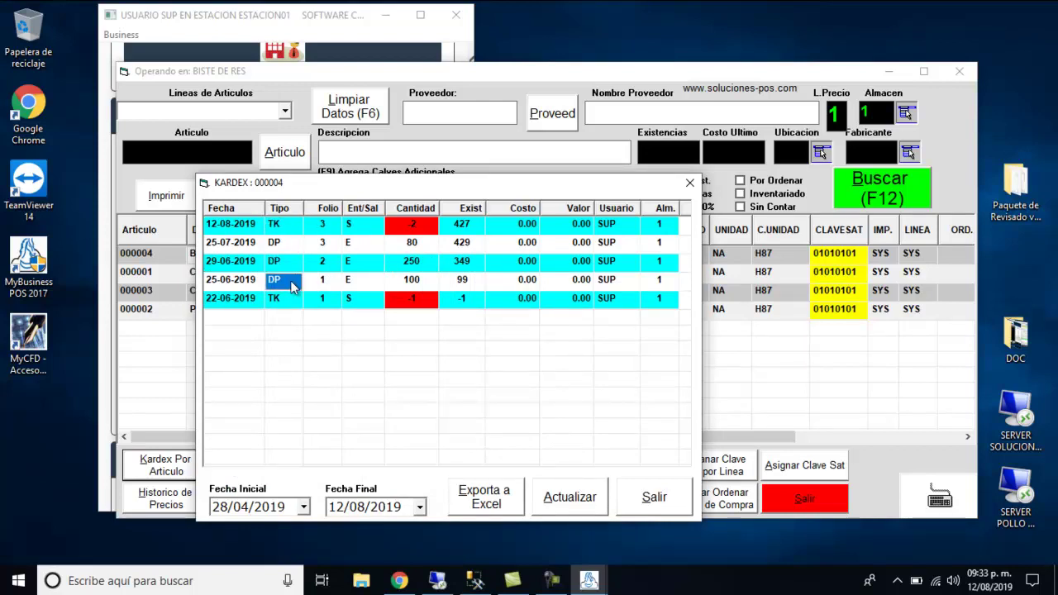
pyautogui.click(295, 244)
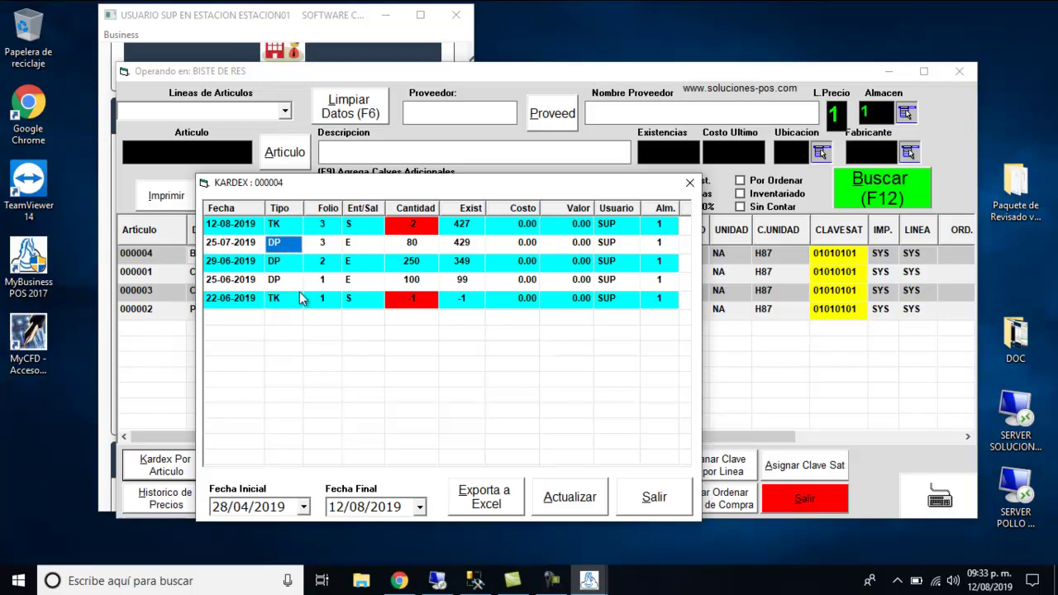
pyautogui.click(653, 494)
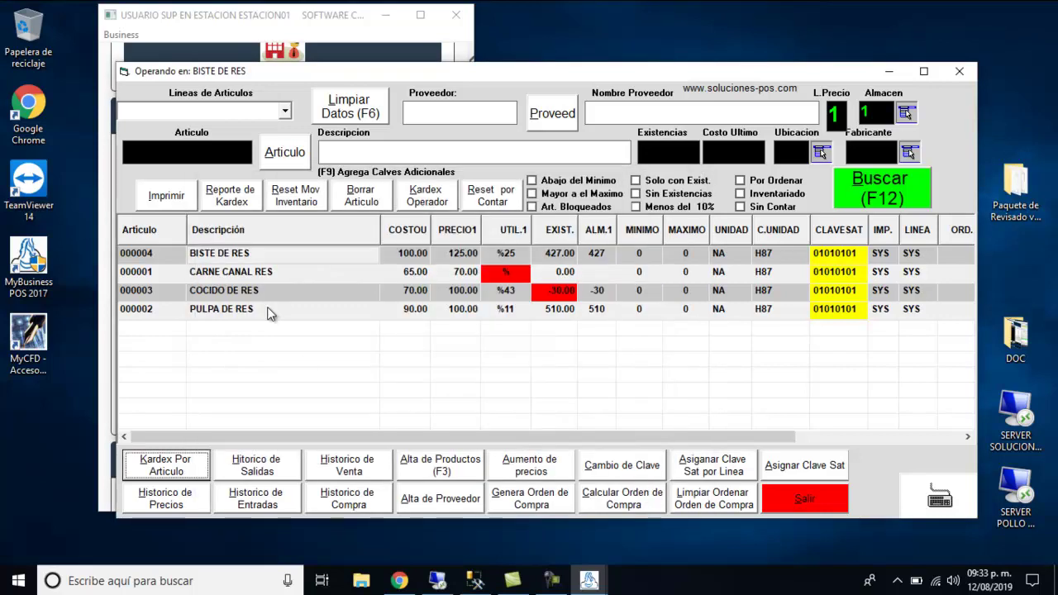
# Step: Check the CARNE CANAL RES kardex from April 2019, then close it
pyautogui.click(240, 273)
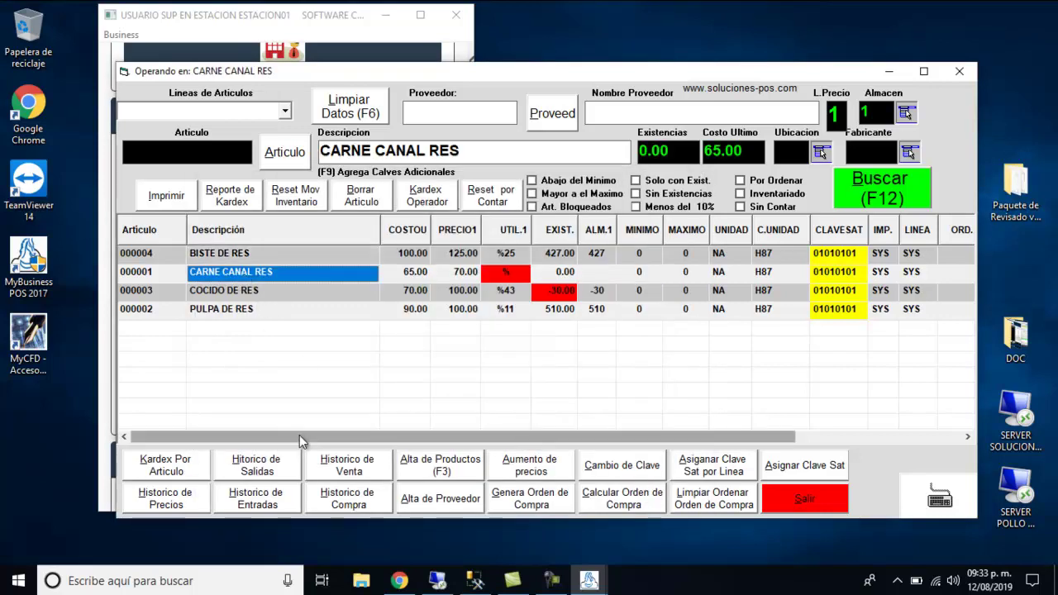
pyautogui.click(184, 468)
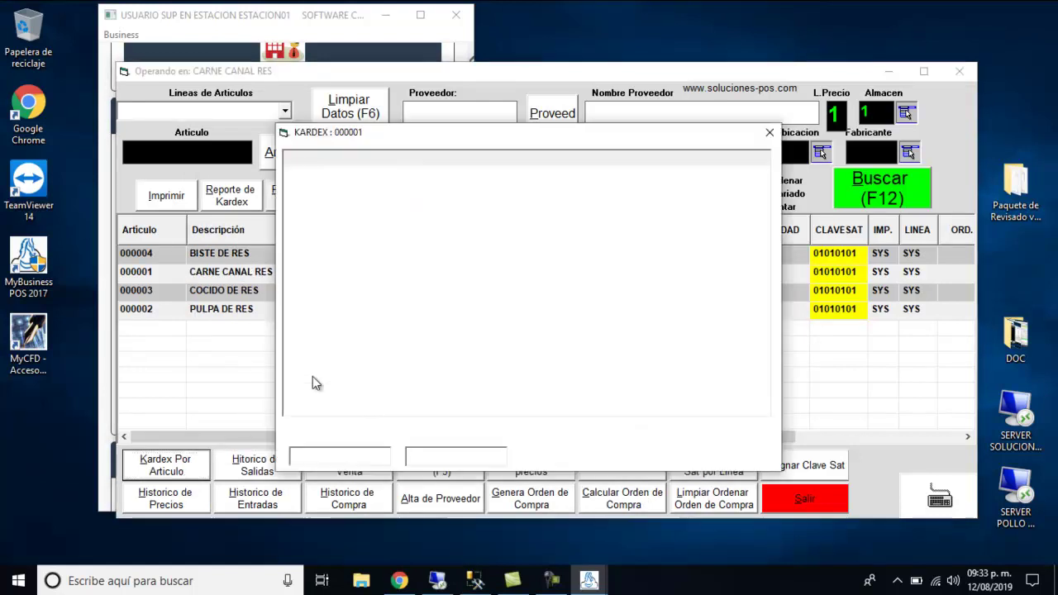
pyautogui.click(302, 507)
pyautogui.click(303, 507)
pyautogui.click(224, 355)
pyautogui.click(224, 355)
pyautogui.click(224, 356)
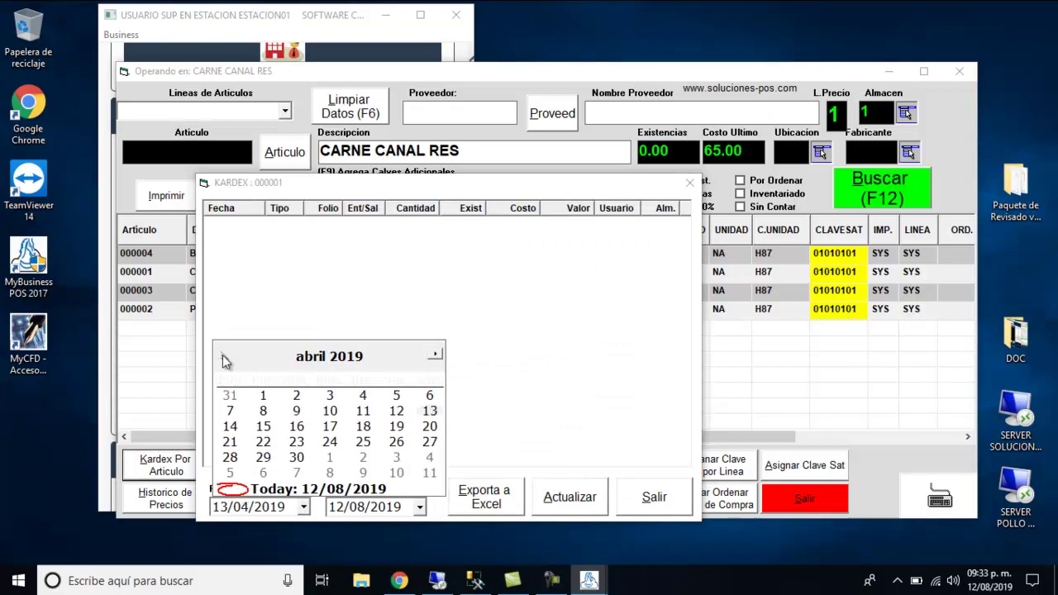
pyautogui.click(230, 395)
pyautogui.click(561, 494)
pyautogui.click(678, 505)
# Step: View the COCIDO DE RES kardex, then filter the list to items without stock
pyautogui.click(227, 298)
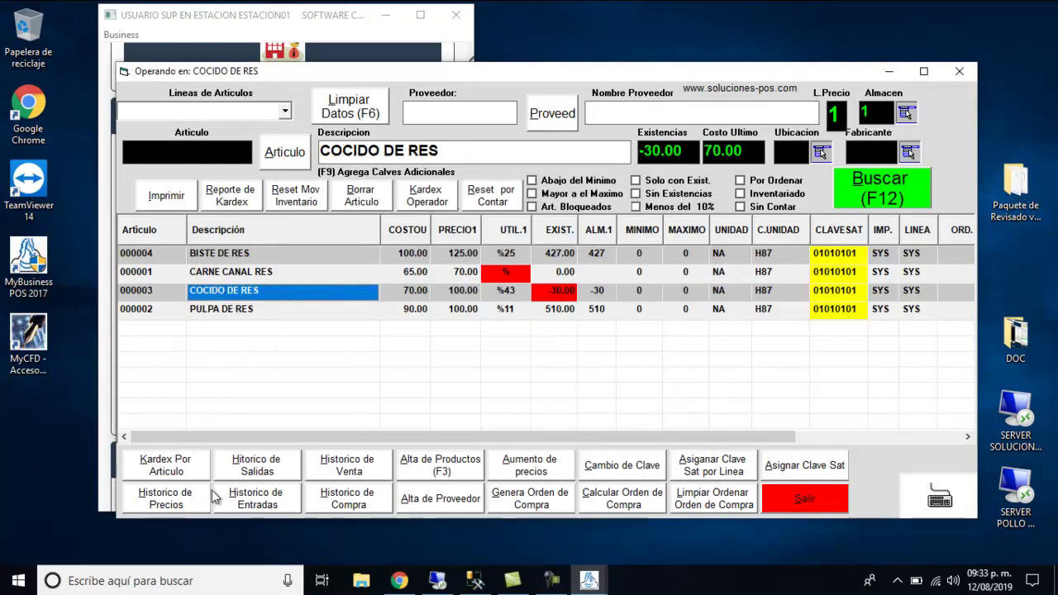
pyautogui.click(165, 465)
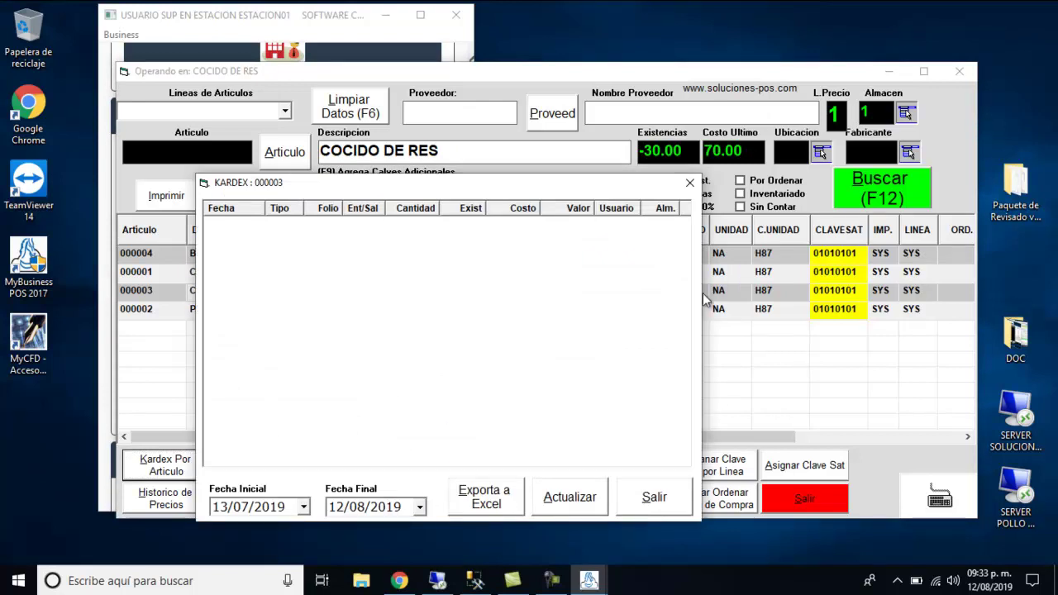
pyautogui.click(666, 494)
pyautogui.click(670, 193)
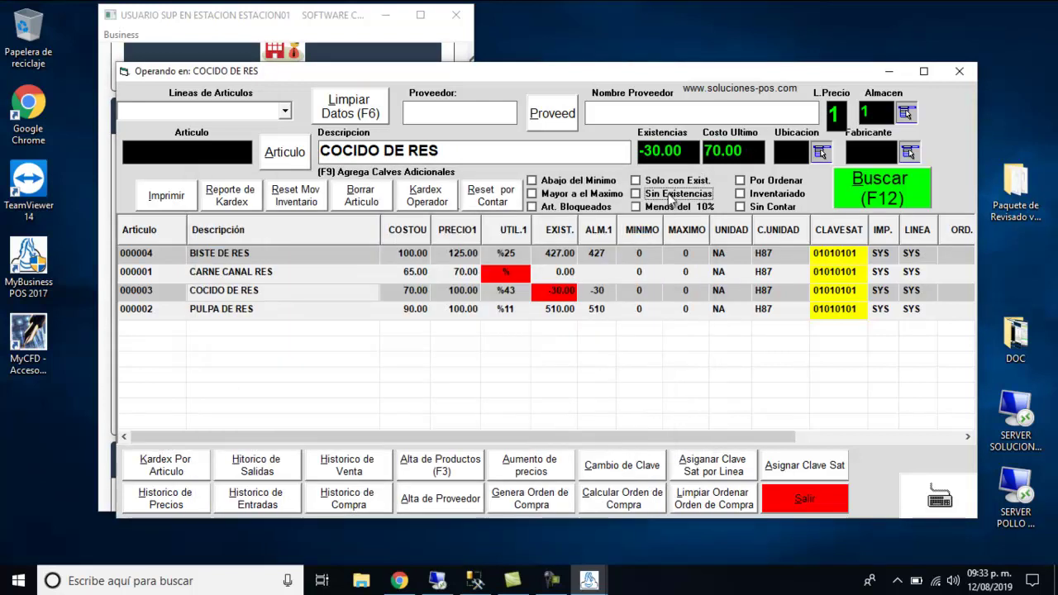
pyautogui.click(897, 187)
# Step: Review COCIDO DE RES incoming, outgoing and purchase history, then close the article operator
pyautogui.click(324, 257)
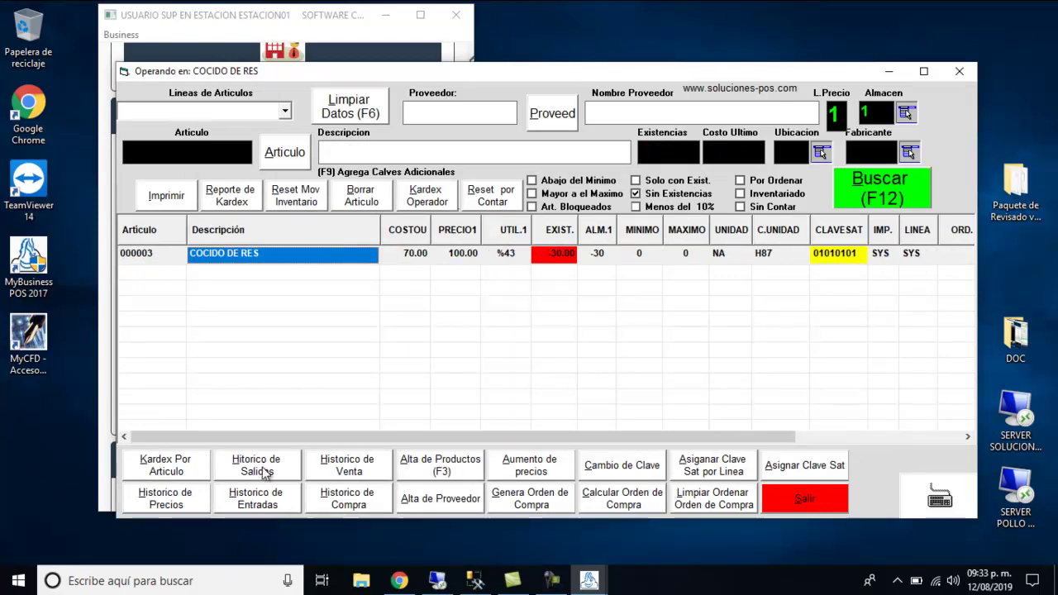
pyautogui.click(263, 500)
pyautogui.click(668, 446)
pyautogui.click(244, 470)
pyautogui.click(702, 444)
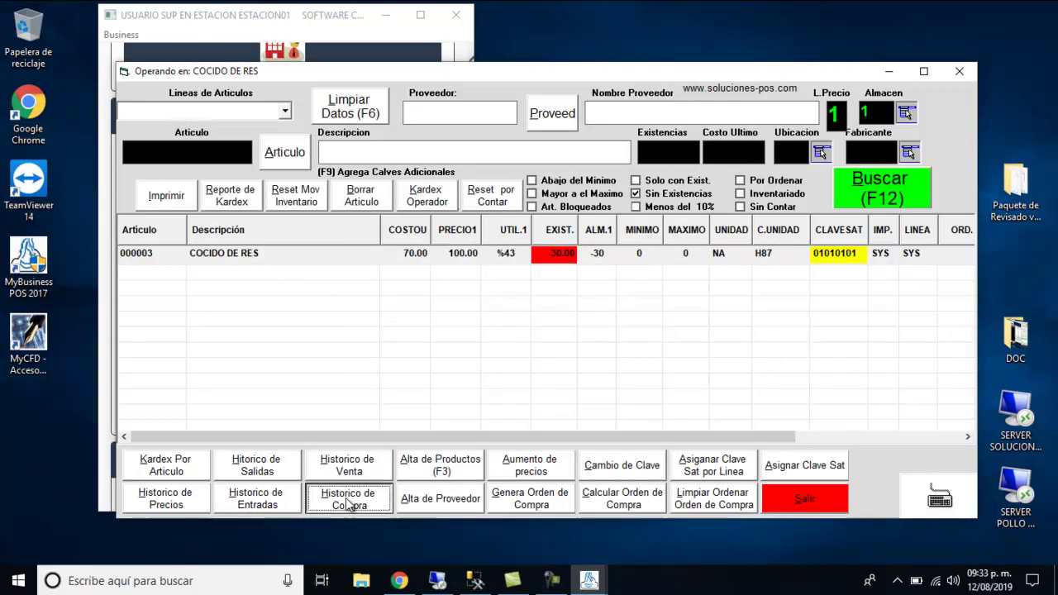
pyautogui.click(315, 499)
pyautogui.click(713, 444)
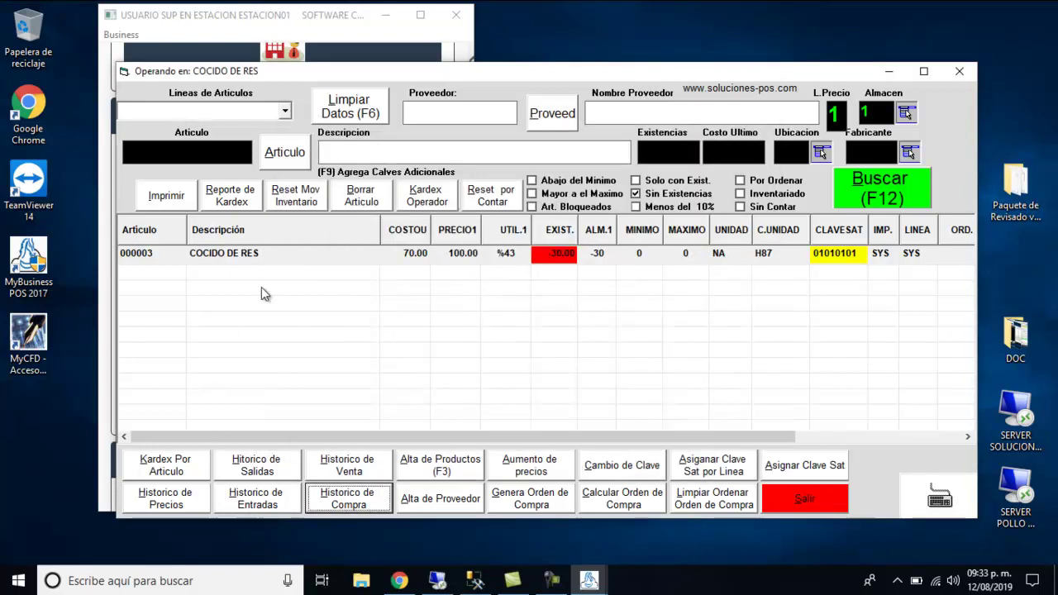
pyautogui.click(800, 491)
pyautogui.scroll(-1, 210, 363)
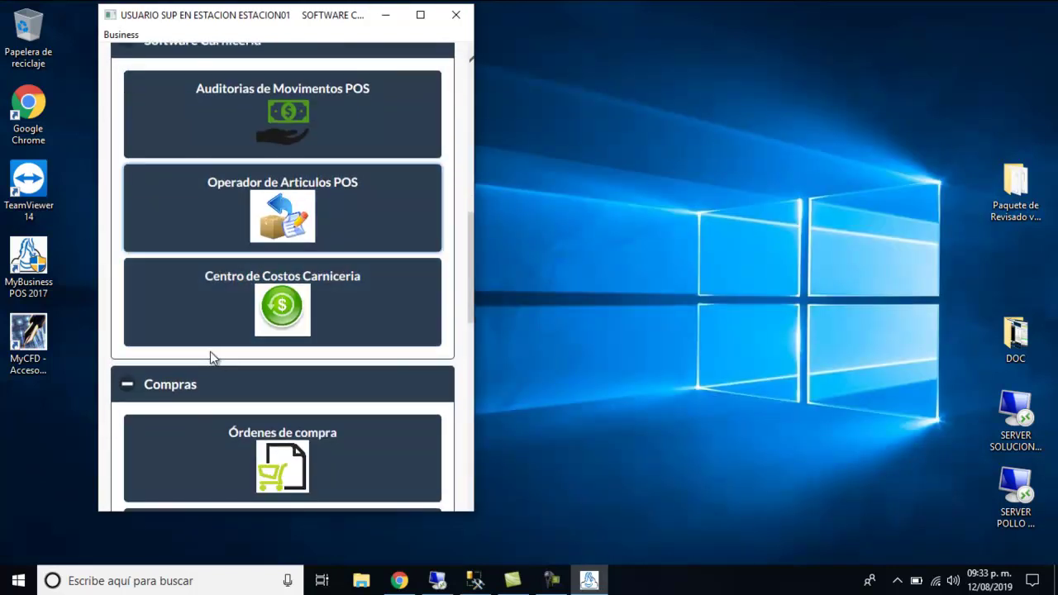
# Step: In Centro de Costos Carniceria, choose the supplier and load CARNE CANAL RES
pyautogui.click(268, 320)
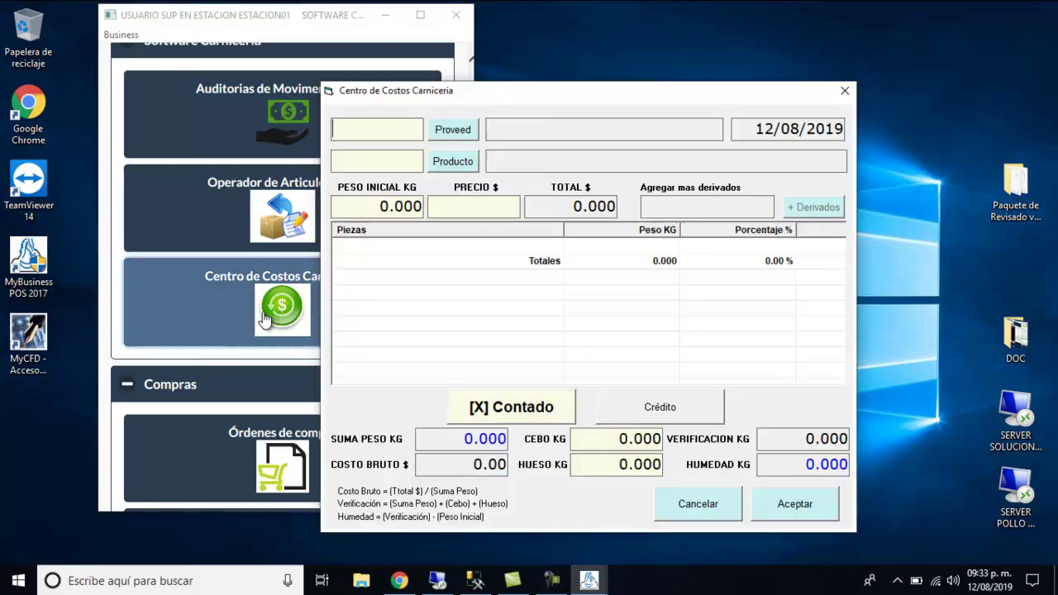
pyautogui.click(453, 129)
pyautogui.click(607, 374)
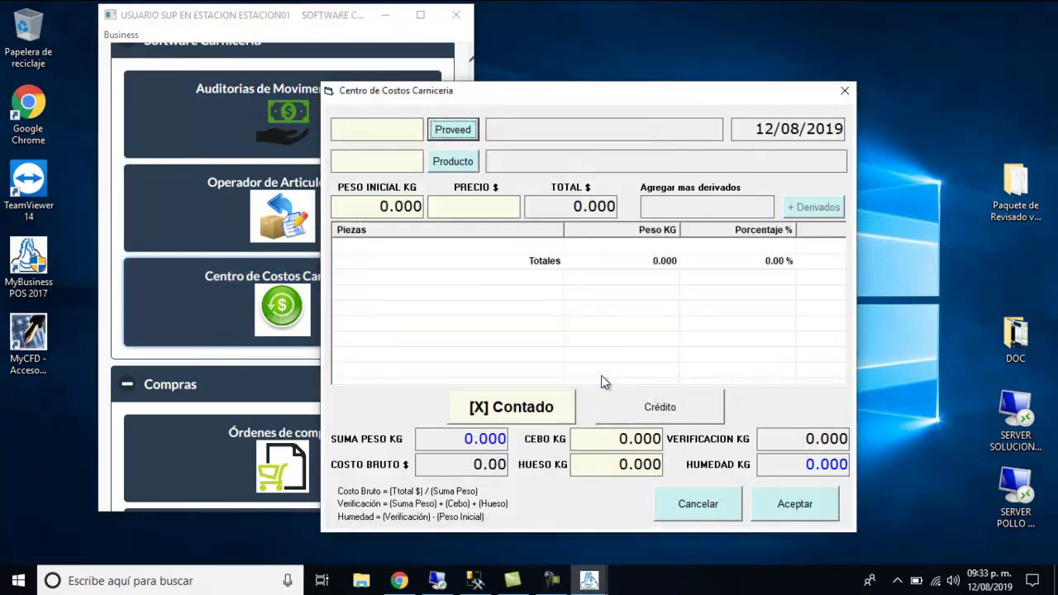
pyautogui.click(453, 161)
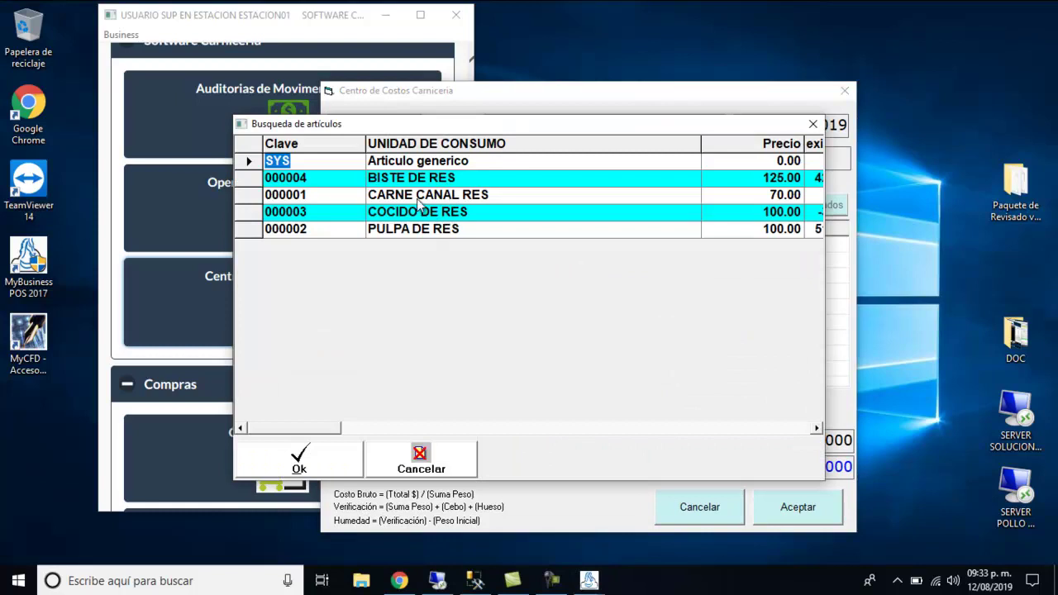
pyautogui.click(406, 196)
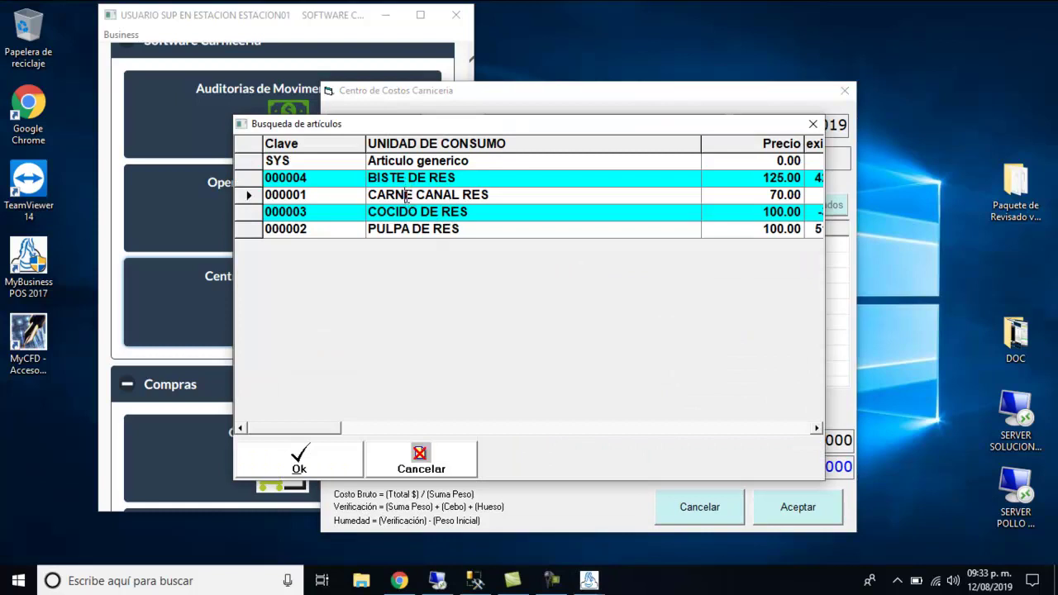
pyautogui.doubleClick(406, 196)
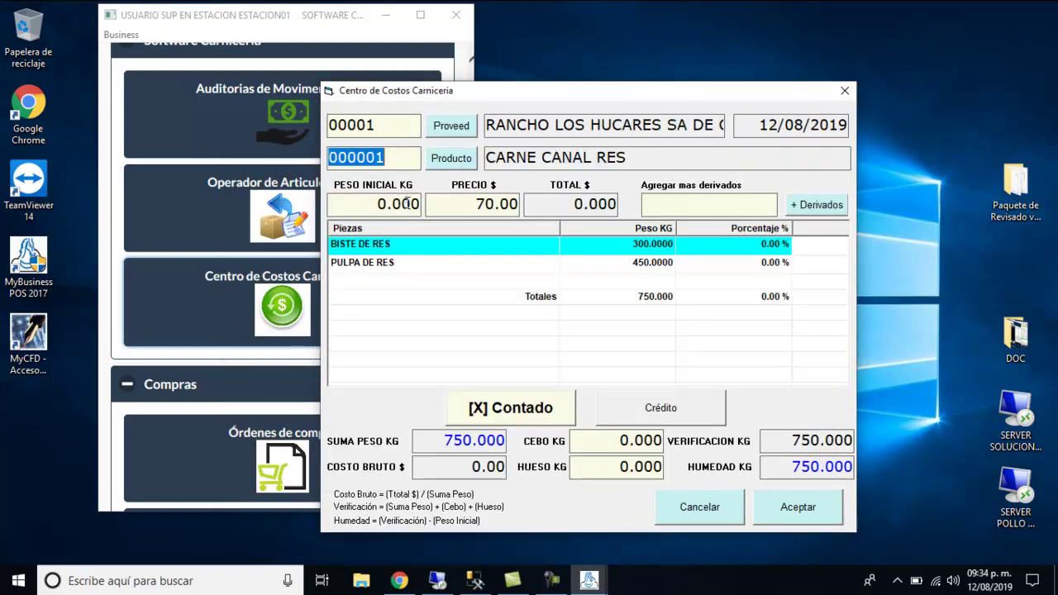
# Step: Enter a 1000 kg initial weight at price 75 and 350 kg of BISTE DE RES
pyautogui.click(382, 203)
pyautogui.write('1000')
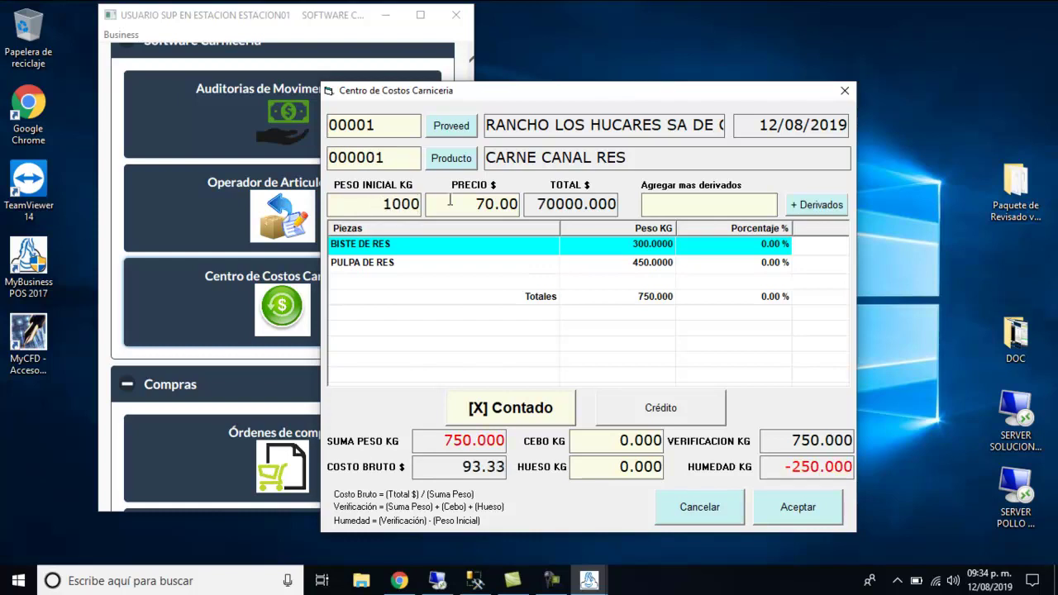
pyautogui.press('Tab')
pyautogui.write('75')
pyautogui.press('Tab')
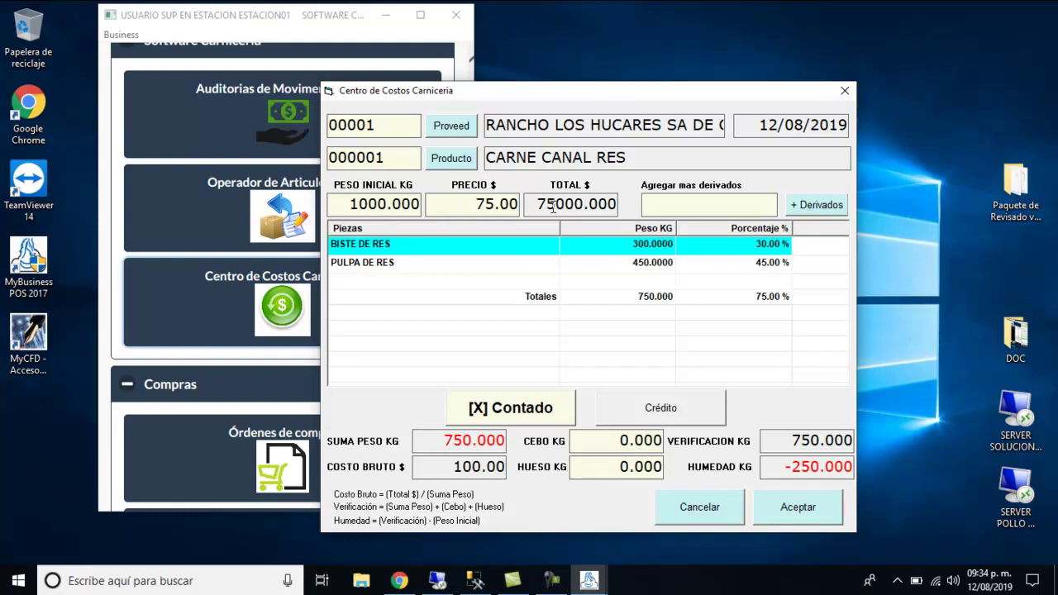
pyautogui.click(651, 246)
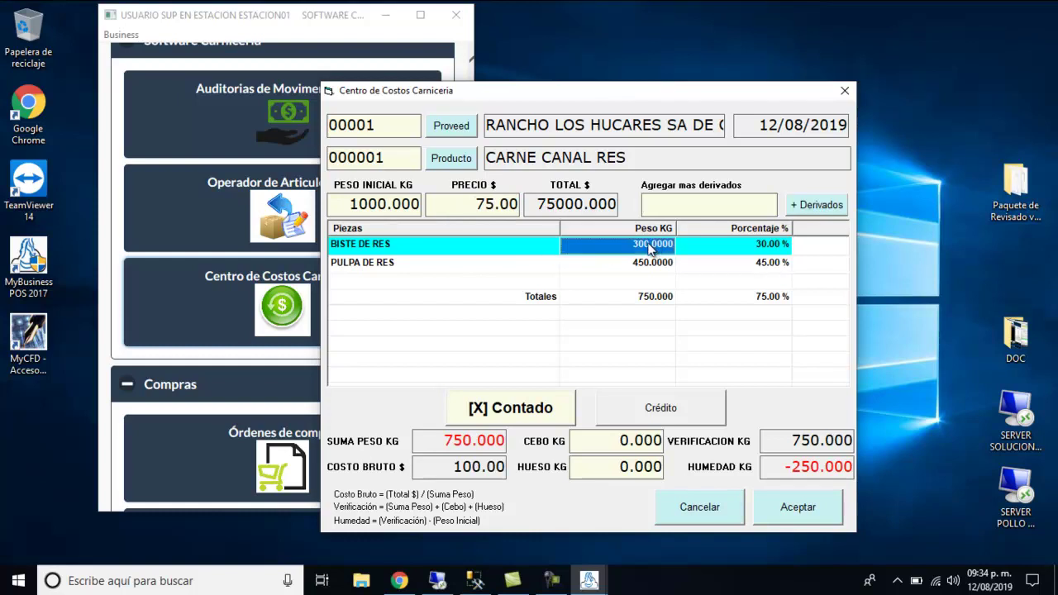
pyautogui.write('35')
pyautogui.press('Return')
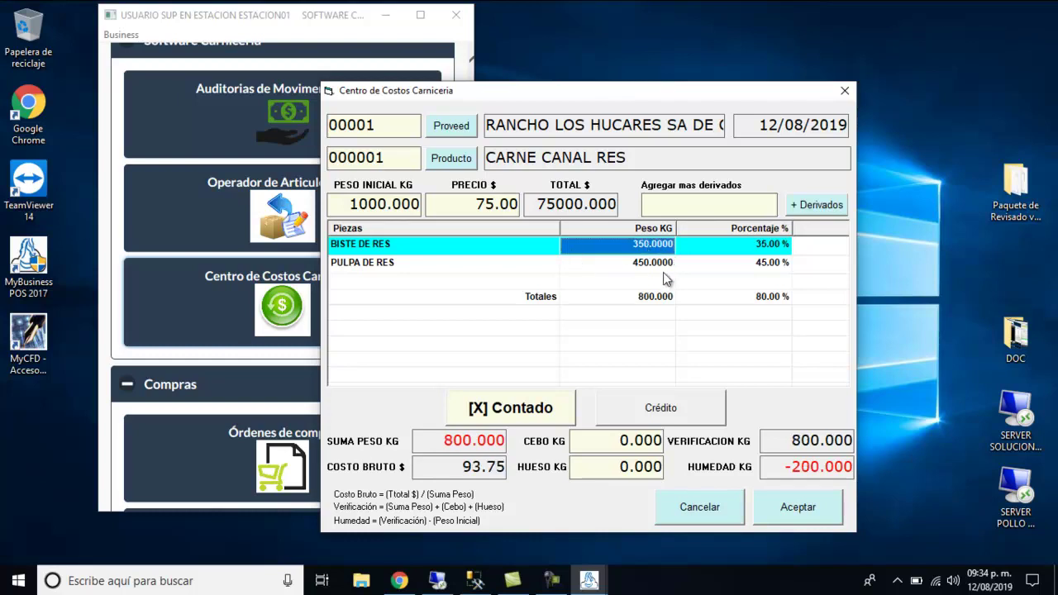
pyautogui.click(662, 265)
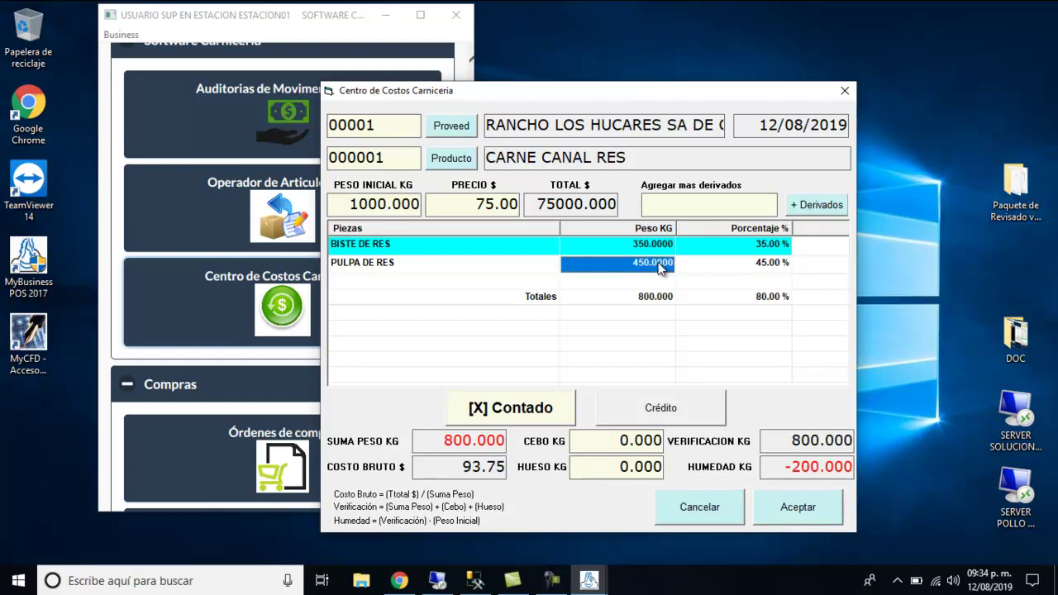
# Step: Set the fat weight to 50 kg and the bone weight to 60 kg
pyautogui.moveTo(625, 440); pyautogui.dragTo(674, 441)
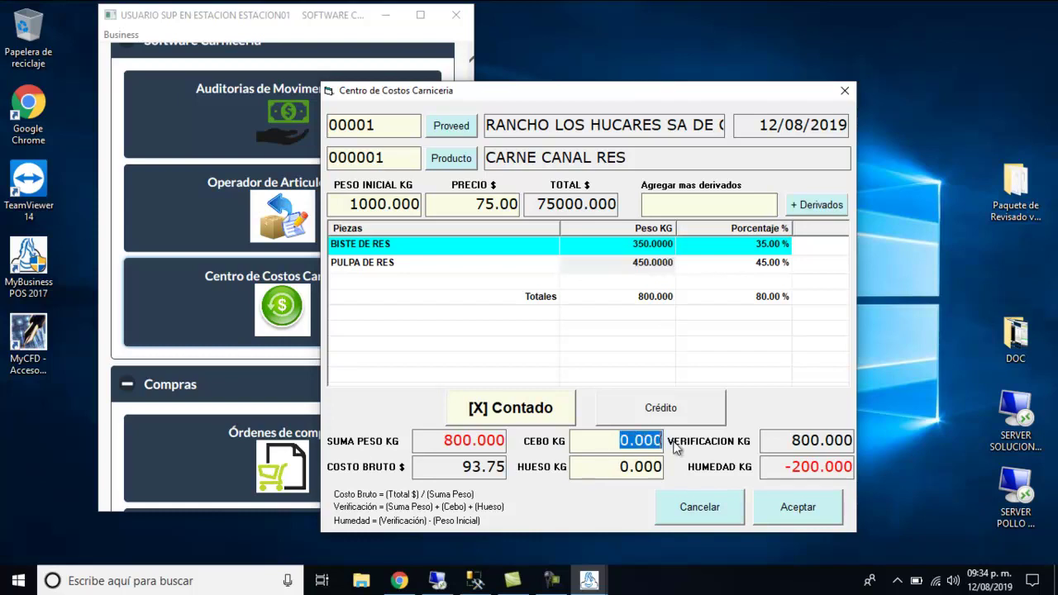
pyautogui.write('50')
pyautogui.moveTo(618, 468); pyautogui.dragTo(673, 468)
pyautogui.write('60')
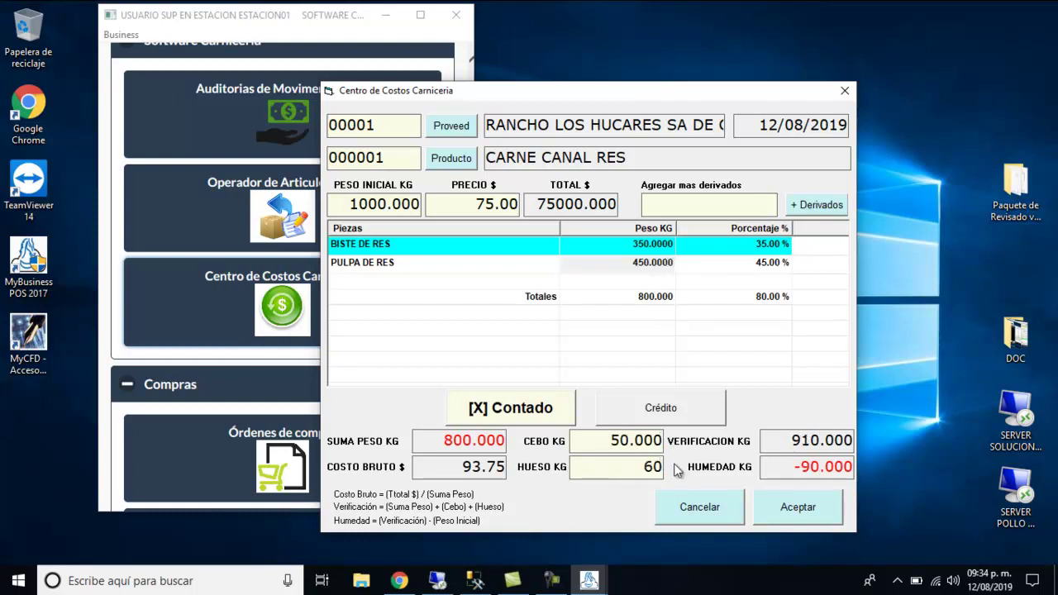
pyautogui.moveTo(454, 466); pyautogui.dragTo(523, 467)
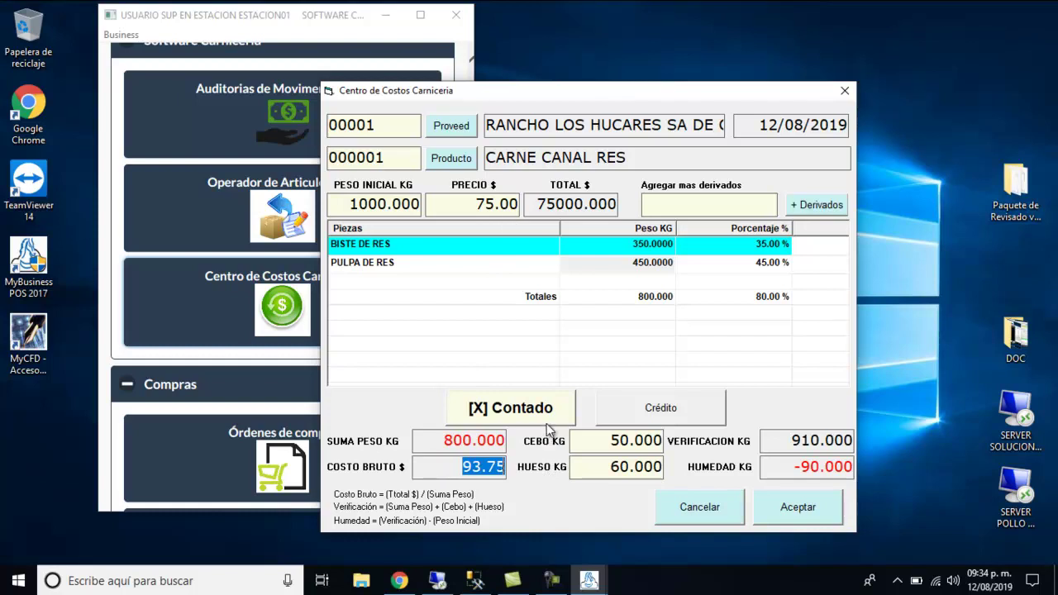
# Step: Mark the carcass purchase as Crédito and save it into inventory
pyautogui.click(664, 408)
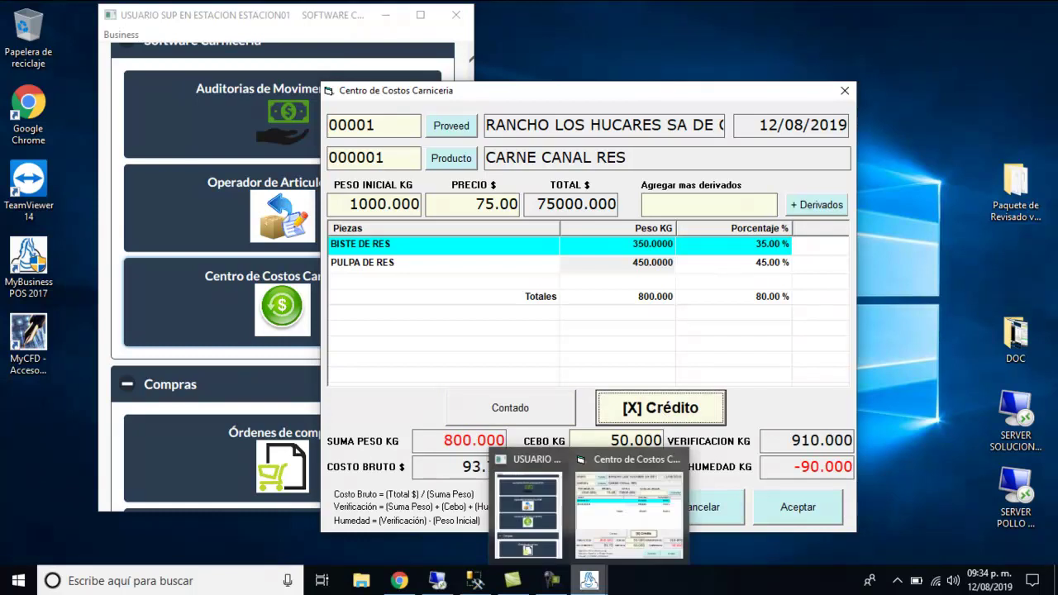
pyautogui.click(789, 506)
pyautogui.click(517, 406)
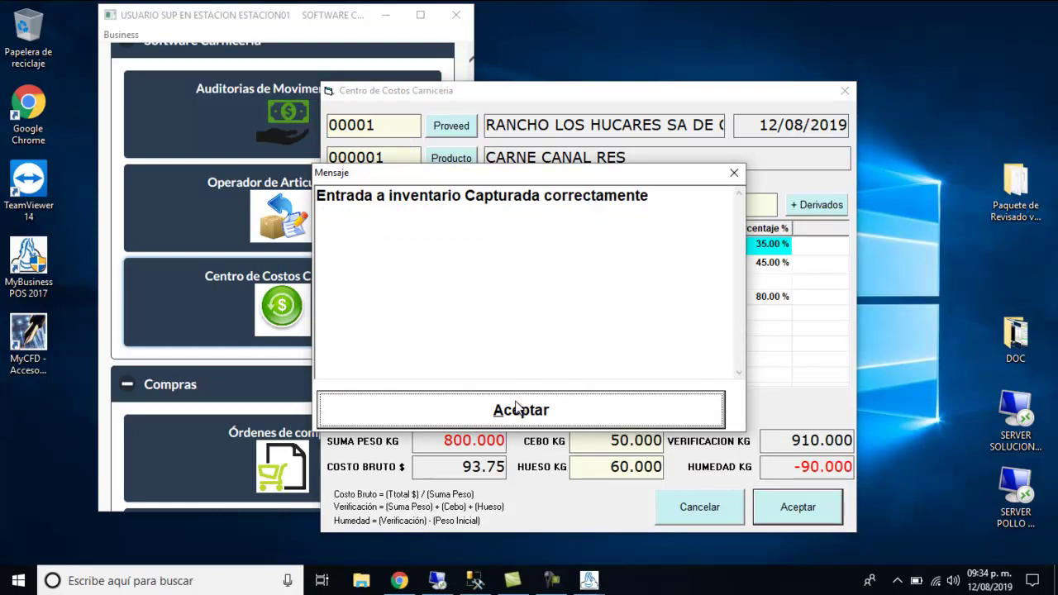
pyautogui.click(516, 407)
# Step: In Cuentas por pagar, list supplier 00001's two outstanding COM payables, then close the window
pyautogui.scroll(2, 355, 322)
pyautogui.scroll(2, 345, 314)
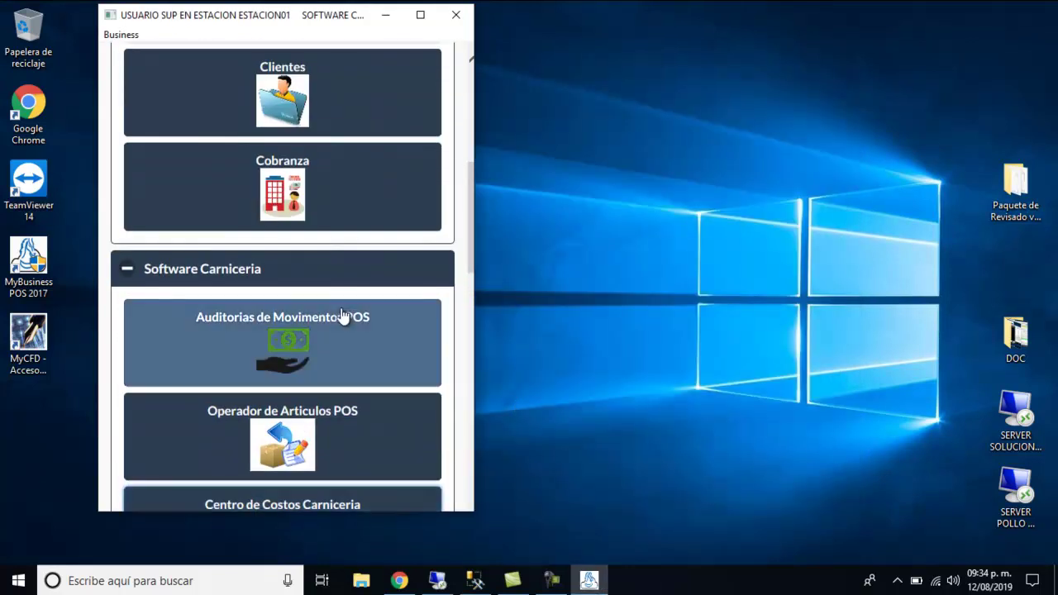
pyautogui.scroll(-10, 343, 315)
pyautogui.scroll(-4, 327, 364)
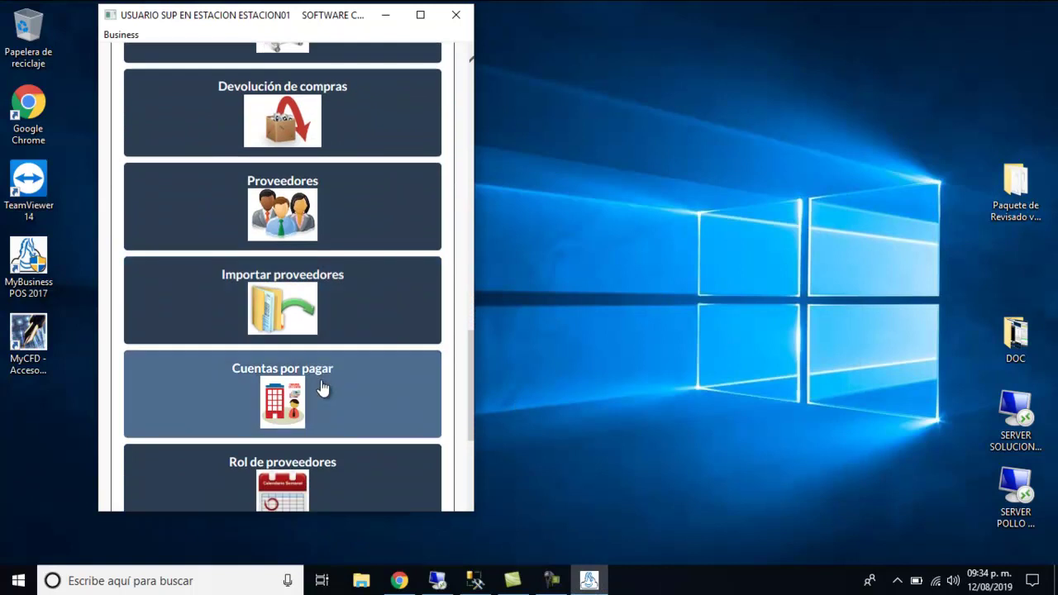
pyautogui.click(309, 342)
pyautogui.click(190, 123)
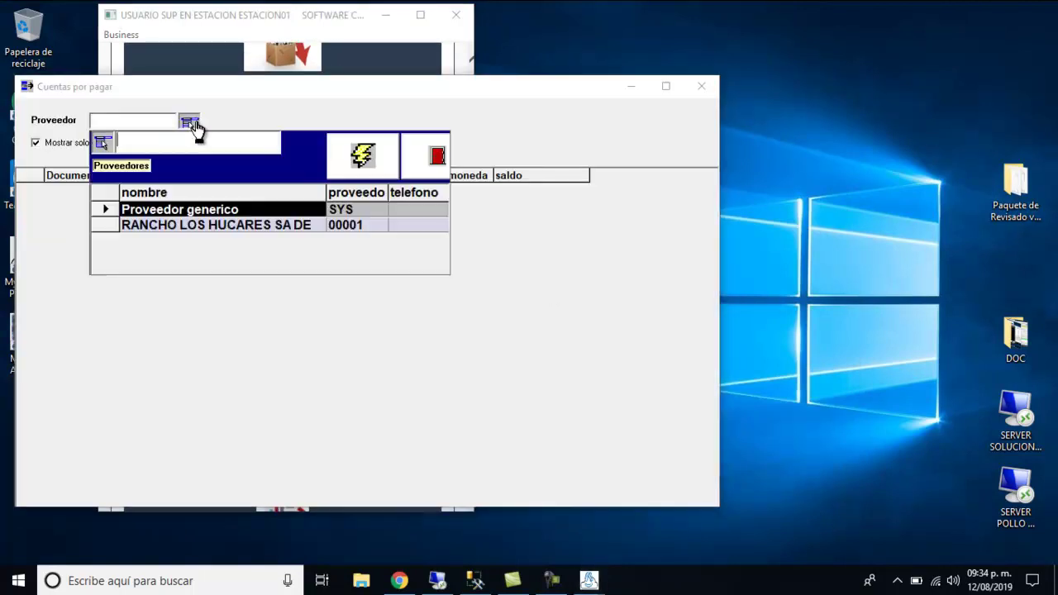
pyautogui.doubleClick(220, 224)
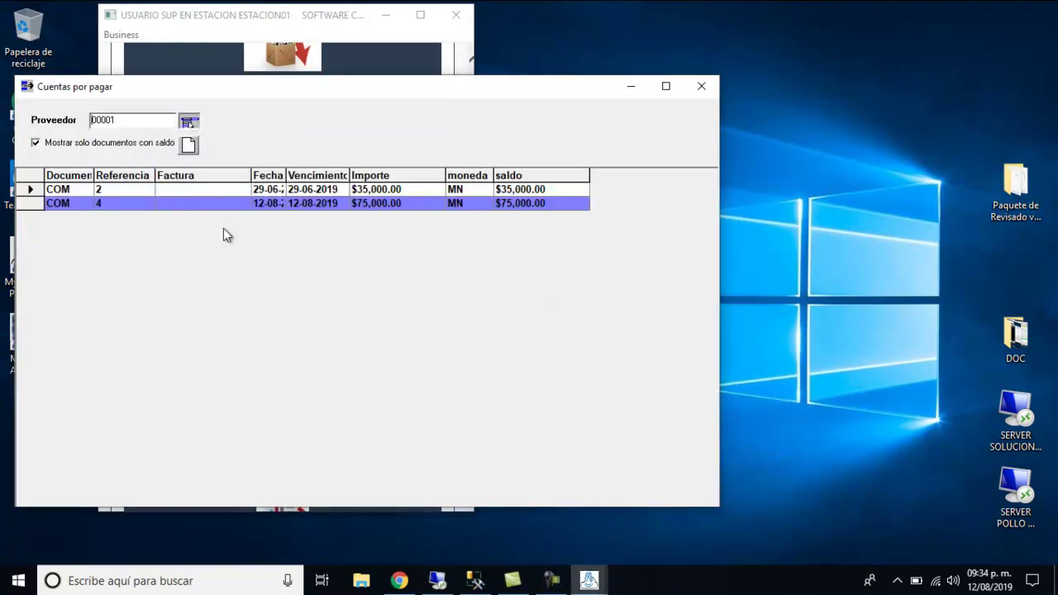
pyautogui.moveTo(284, 91); pyautogui.dragTo(367, 99)
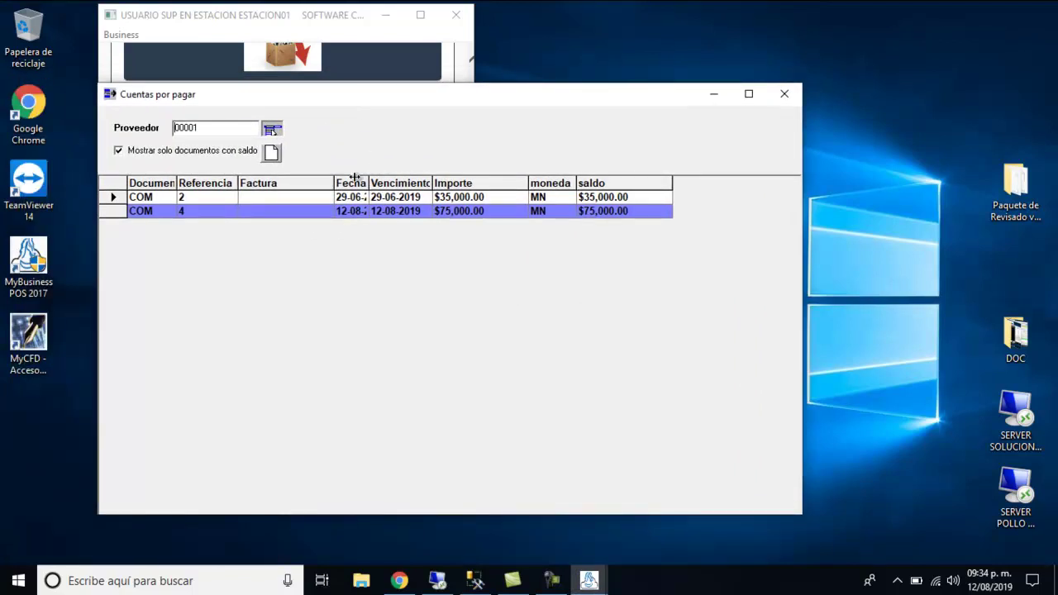
pyautogui.click(793, 91)
# Step: Collapse Compras and expand Configuración in the Business menu to show Registrarse en la nube
pyautogui.scroll(5, 392, 243)
pyautogui.click(169, 245)
pyautogui.scroll(3, 206, 310)
pyautogui.scroll(-2, 195, 291)
pyautogui.scroll(-1, 195, 291)
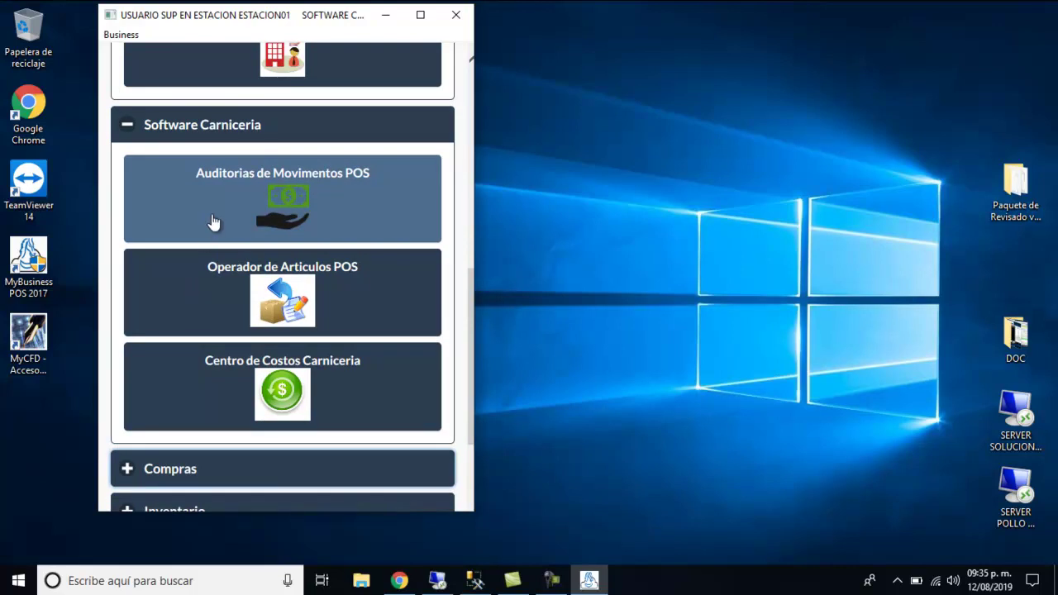
pyautogui.scroll(-3, 220, 231)
pyautogui.click(290, 371)
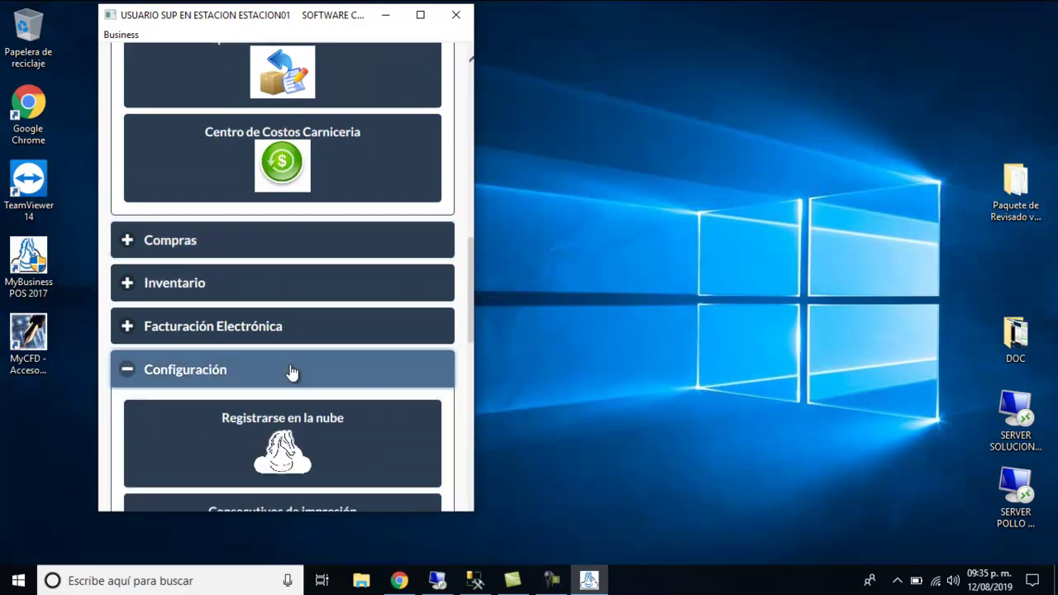
pyautogui.scroll(-2, 291, 372)
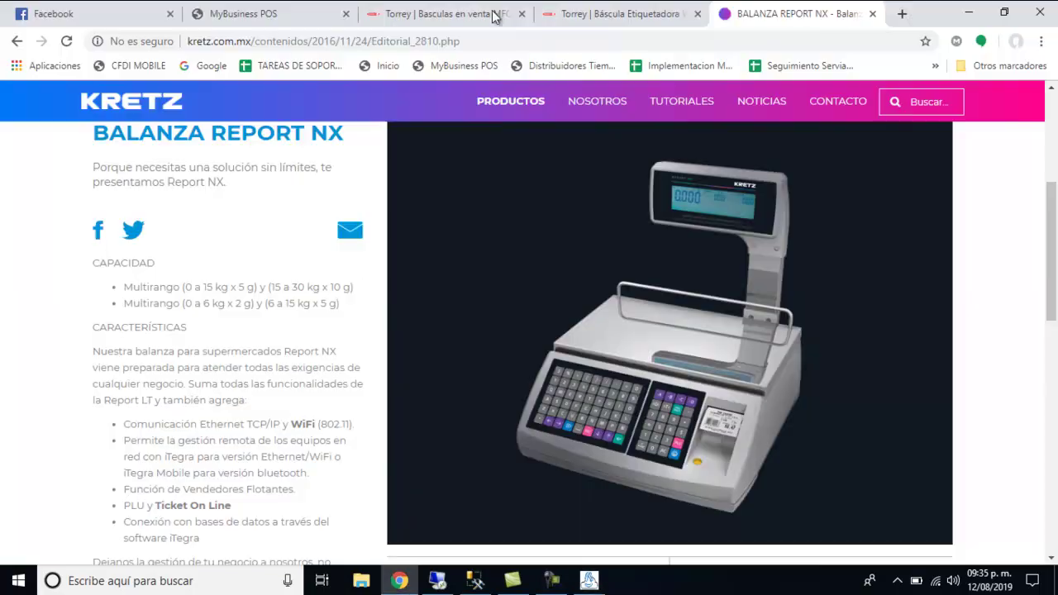
# Step: Go to postools.azurewebsites.net in a new tab and log in with the saved company account
pyautogui.click(902, 13)
pyautogui.write('postools.azurewebsites.net')
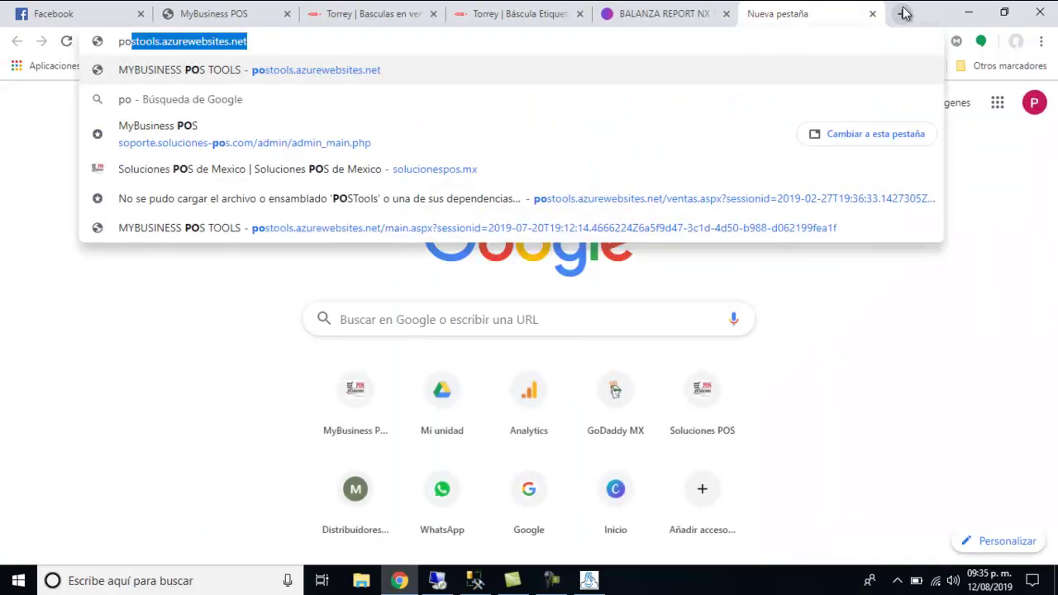
pyautogui.press('Return')
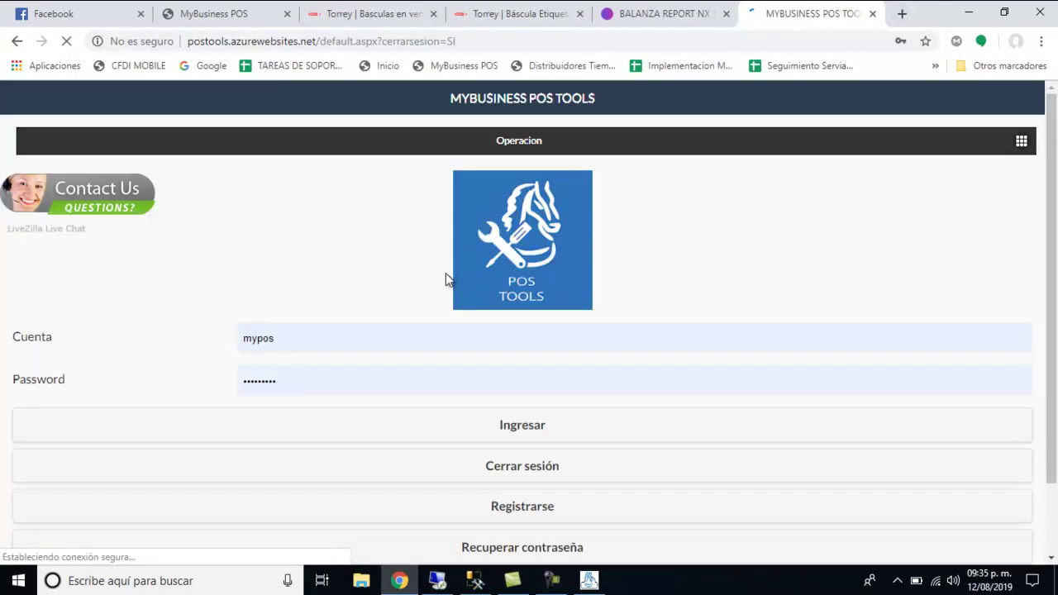
pyautogui.click(354, 330)
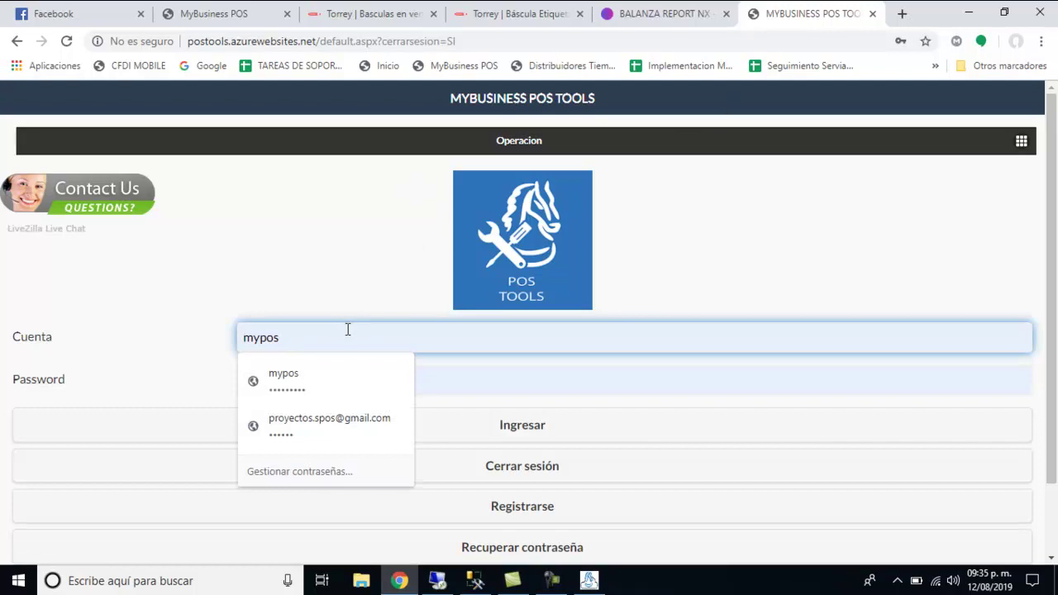
pyautogui.moveTo(350, 330); pyautogui.dragTo(224, 332)
pyautogui.write('postool')
pyautogui.press('BackSpace')
pyautogui.press('BackSpace')
pyautogui.press('BackSpace')
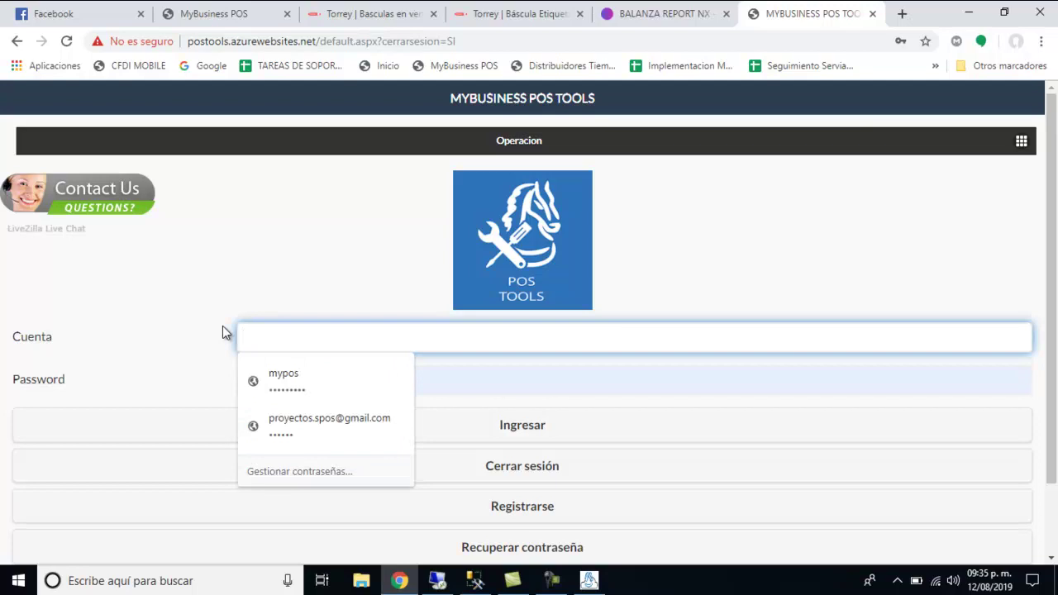
pyautogui.write('m')
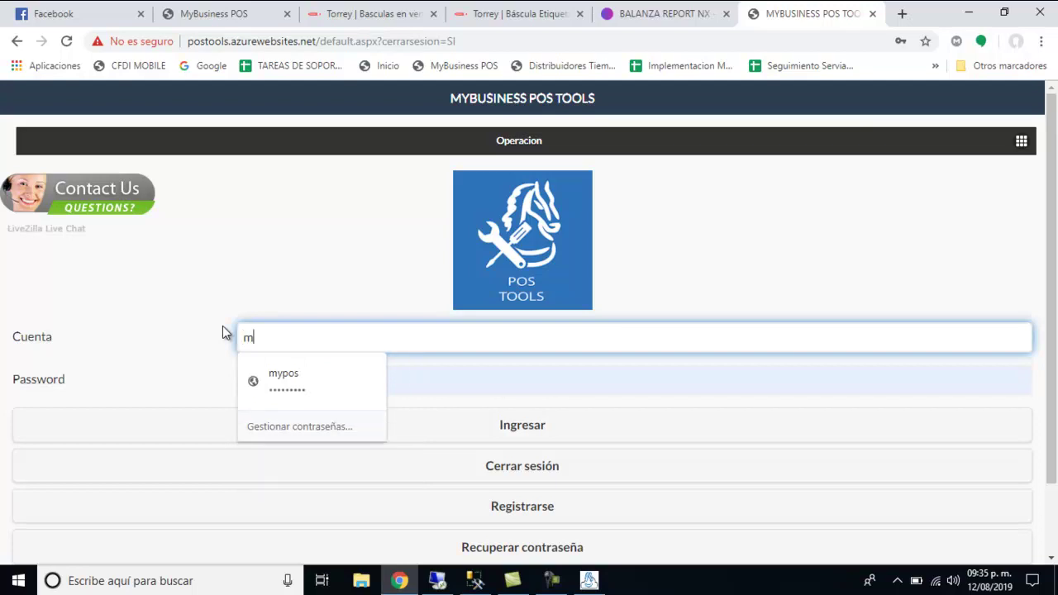
pyautogui.press('BackSpace')
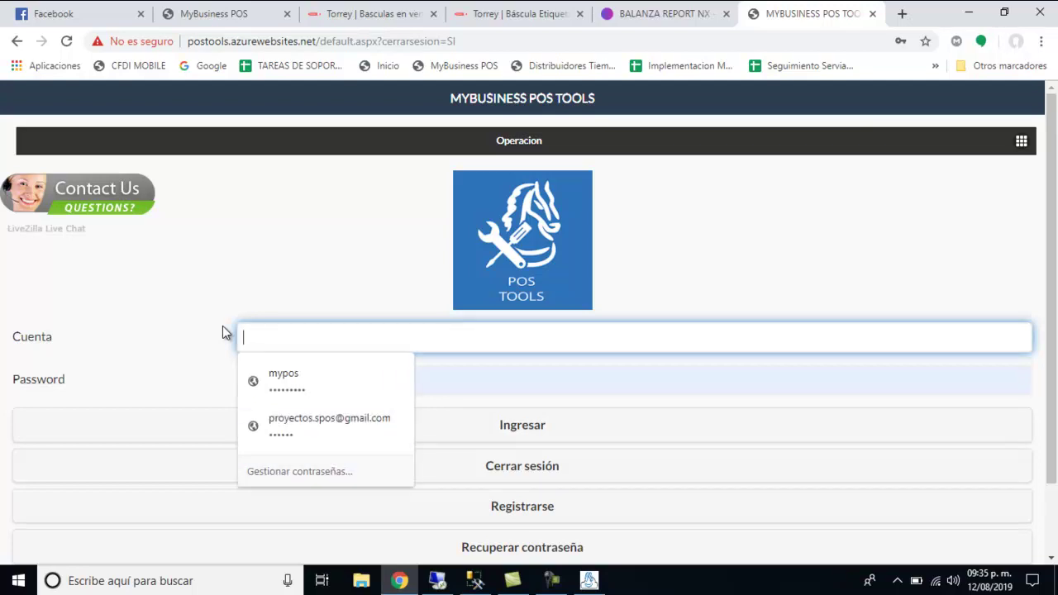
pyautogui.write('pO')
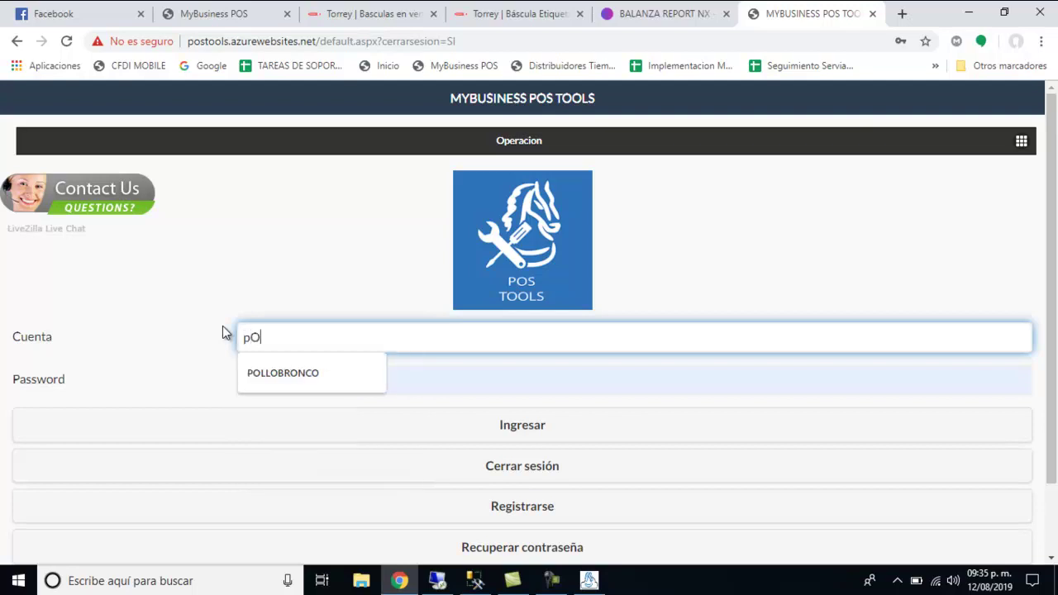
pyautogui.click(273, 373)
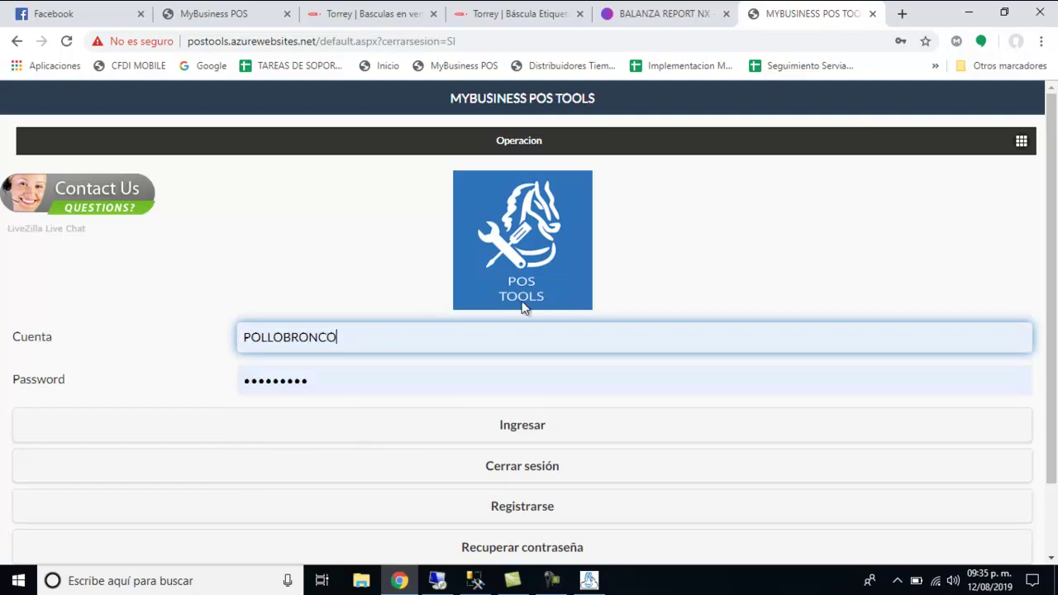
pyautogui.click(487, 438)
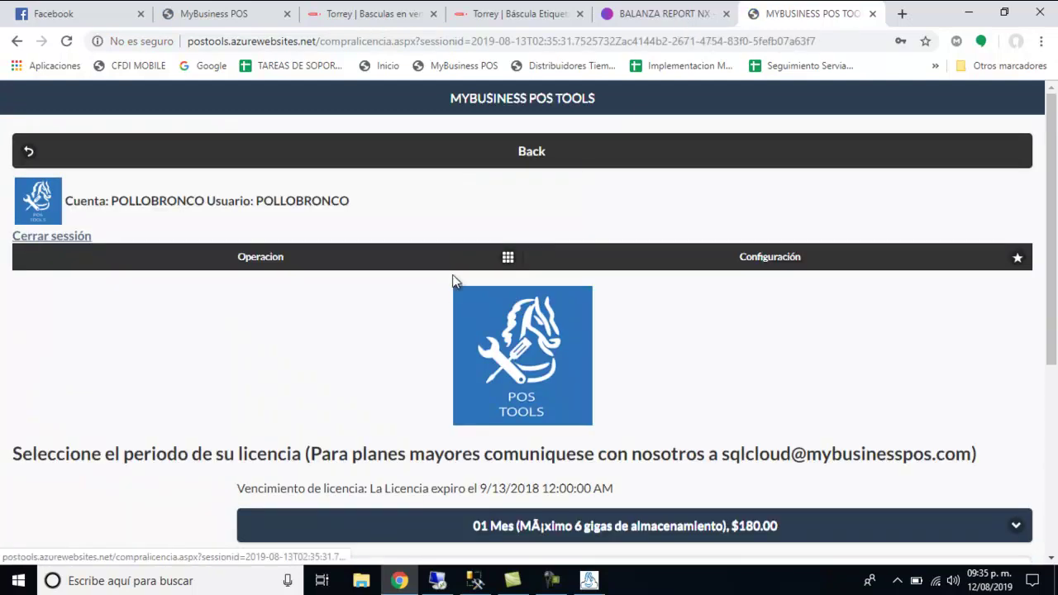
# Step: Open the Operacion page and browse its Ventas, Artículos and Inventario tiles
pyautogui.click(321, 271)
pyautogui.scroll(-3, 317, 289)
pyautogui.scroll(1, 321, 302)
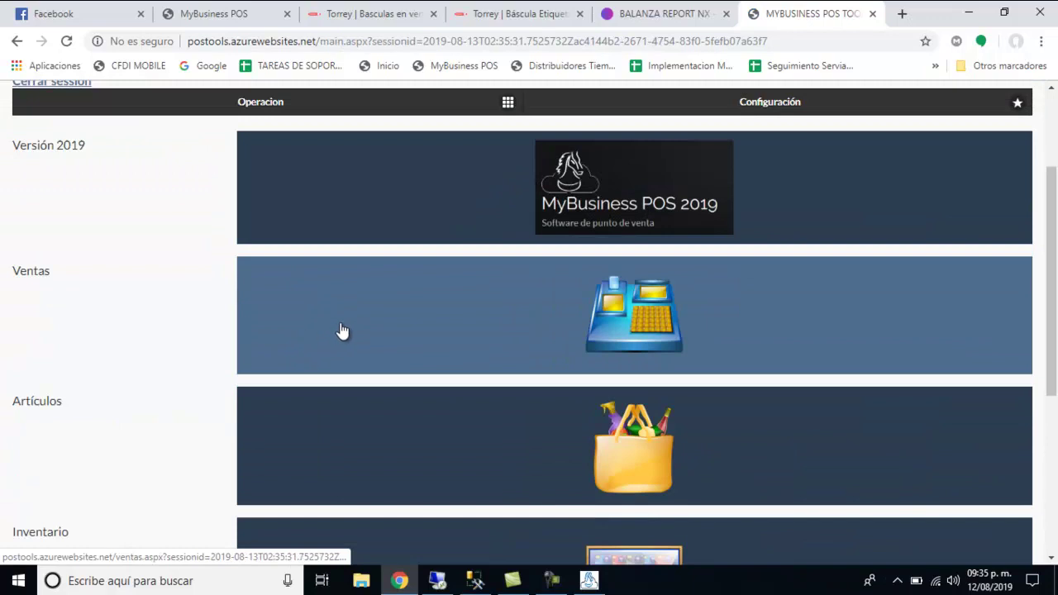
pyautogui.scroll(-1, 328, 283)
pyautogui.scroll(-1, 328, 347)
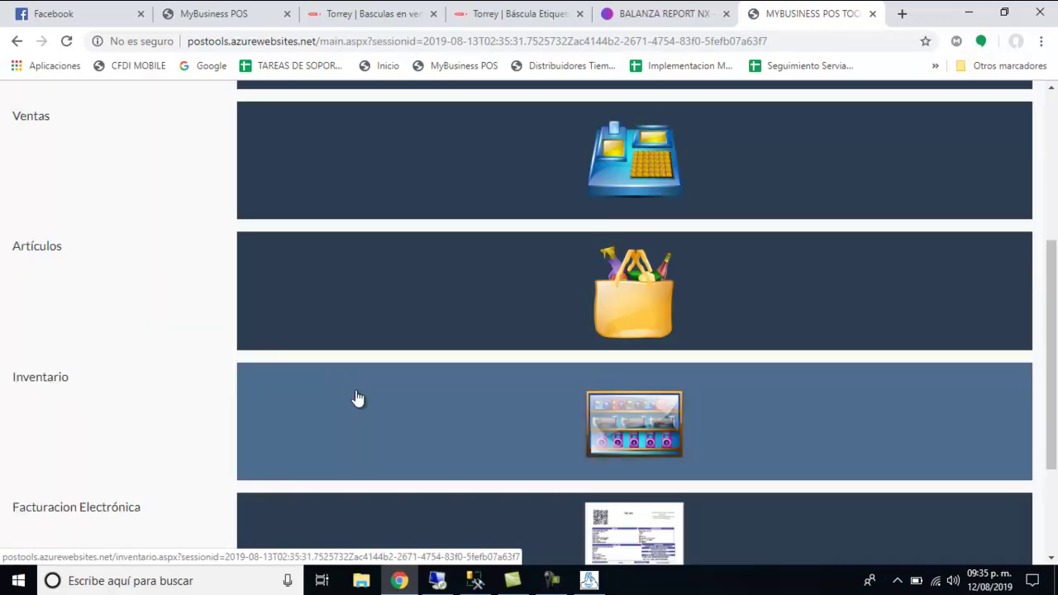
pyautogui.scroll(-1, 357, 399)
pyautogui.scroll(5, 386, 380)
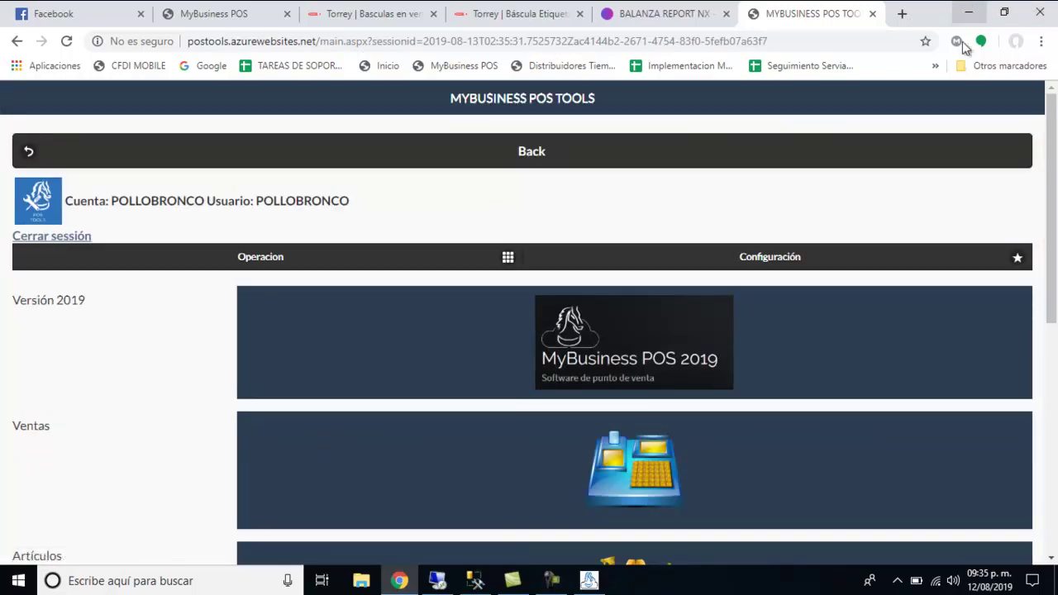
pyautogui.scroll(-6, 748, 139)
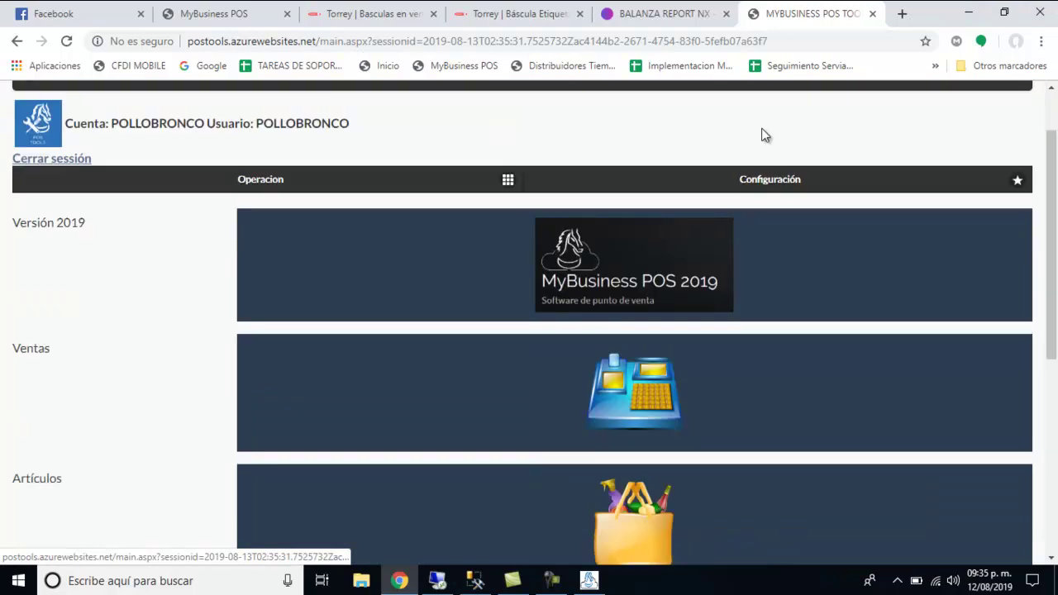
pyautogui.scroll(2, 747, 219)
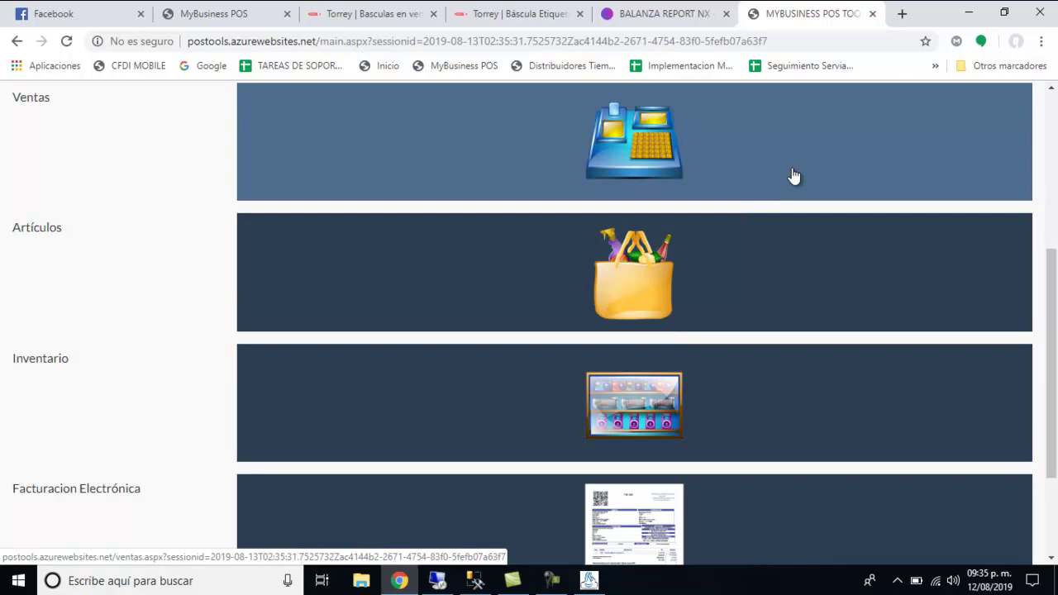
# Step: Back in the POS desktop, close the Datos para operar en la nube dialog and collapse Configuración
pyautogui.click(959, 13)
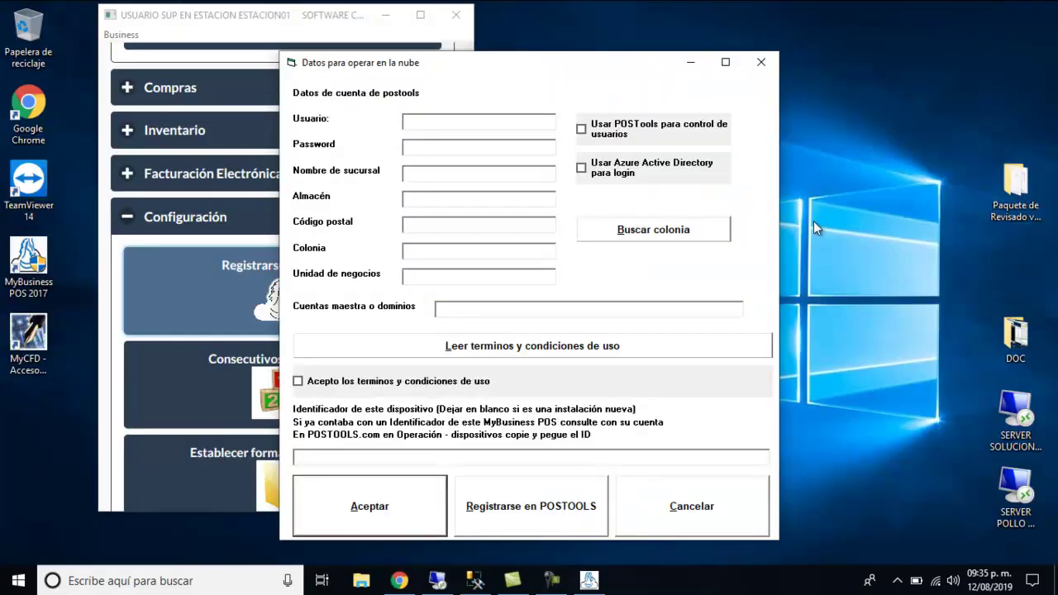
pyautogui.click(762, 62)
pyautogui.click(320, 233)
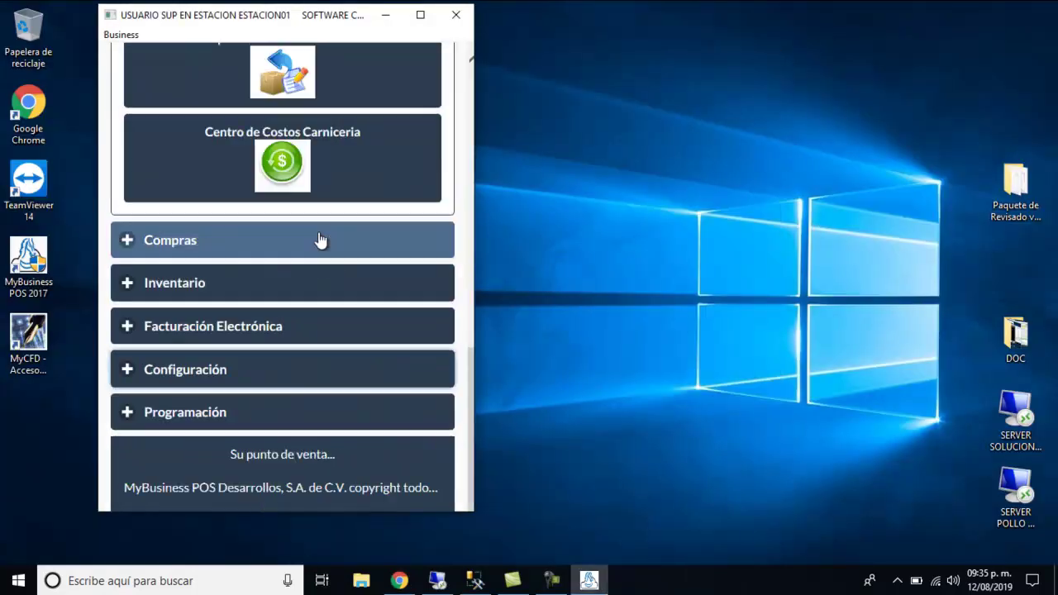